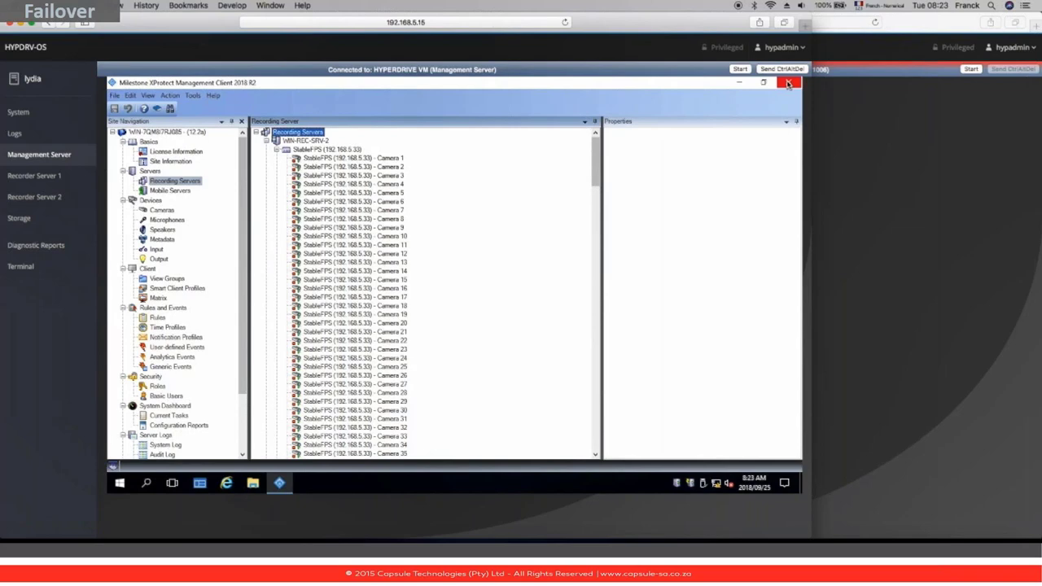
Close the XProtect Management Client and bring the two Terminal windows to the front
{"action": "left_click", "coordinate": [788, 84]}
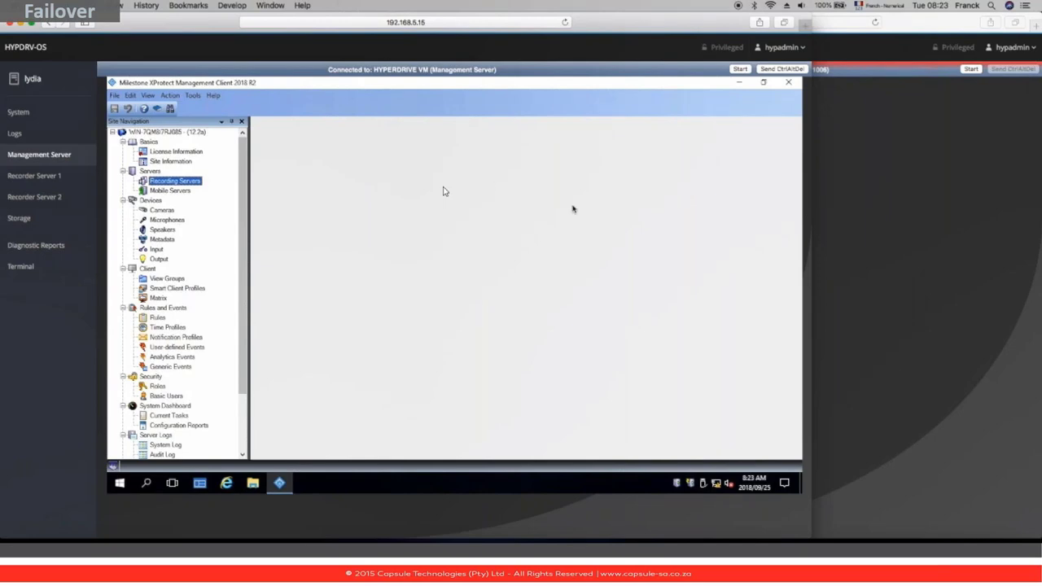
{"action": "mouse_move", "coordinate": [887, 539]}
{"action": "left_click", "coordinate": [806, 536]}
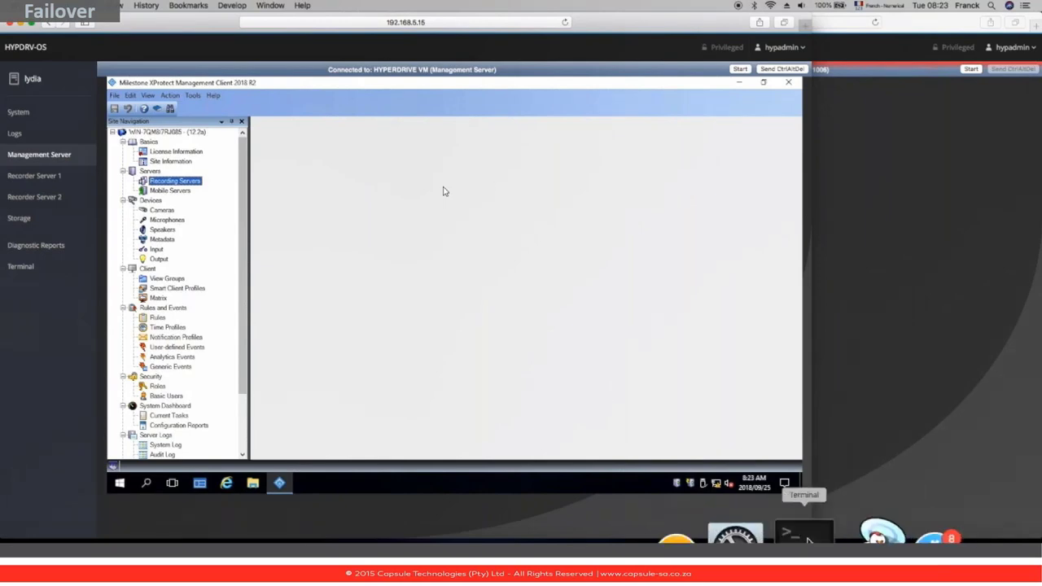
Check the status of all VMs on host 192.168.5.15 with hypvmctl --status
{"action": "left_click", "coordinate": [589, 240]}
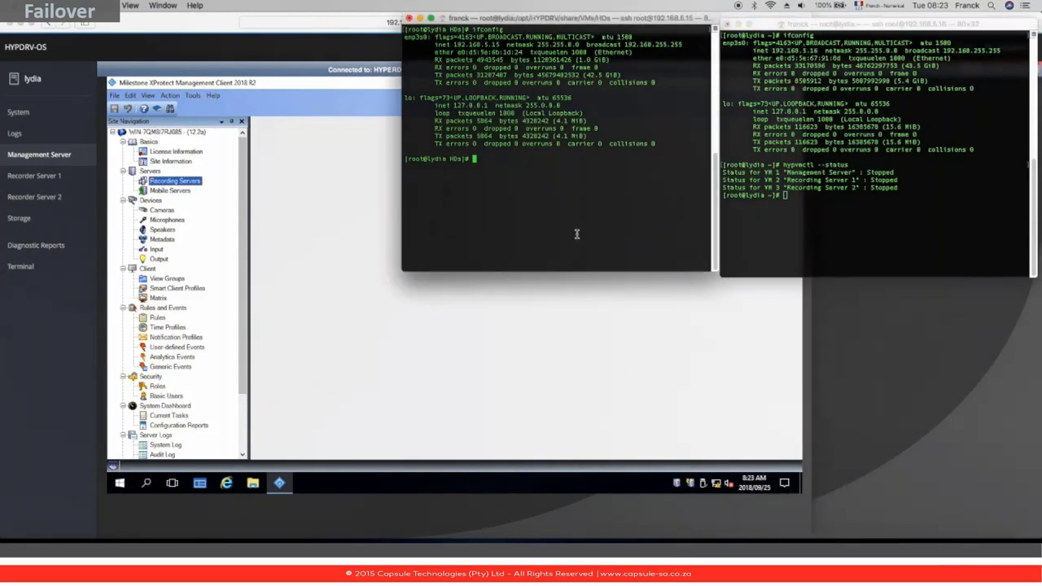
{"action": "type", "text": "hy"}
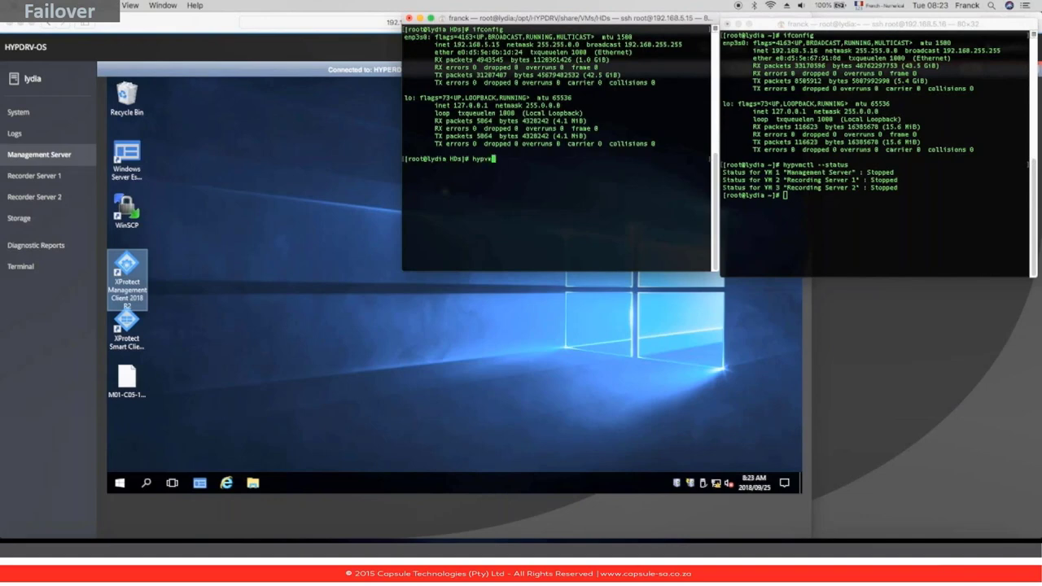
{"action": "type", "text": "pvmctl --status"}
{"action": "key", "text": "Return"}
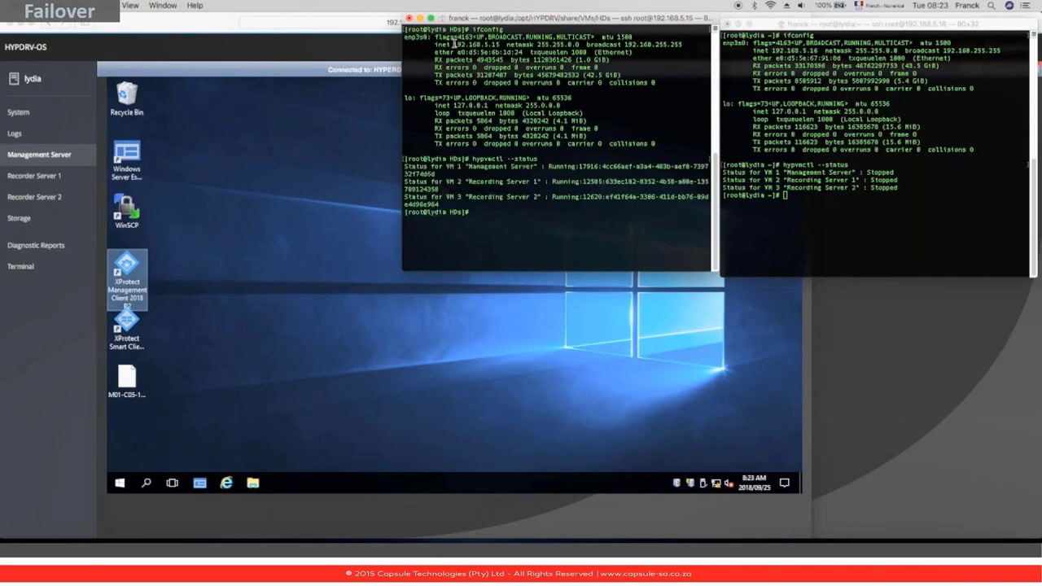
{"action": "left_click_drag", "start_coordinate": [454, 43], "coordinate": [501, 44]}
{"action": "left_click", "coordinate": [513, 114]}
Force-stop the Management Server VM with hypvmctl --forcestop 1
{"action": "key", "text": "Up"}
{"action": "key", "text": "BackSpace"}
{"action": "key", "text": "BackSpace"}
{"action": "key", "text": "BackSpace"}
{"action": "key", "text": "BackSpace"}
{"action": "key", "text": "BackSpace"}
{"action": "type", "text": "forcestop"}
{"action": "key", "text": "Return"}
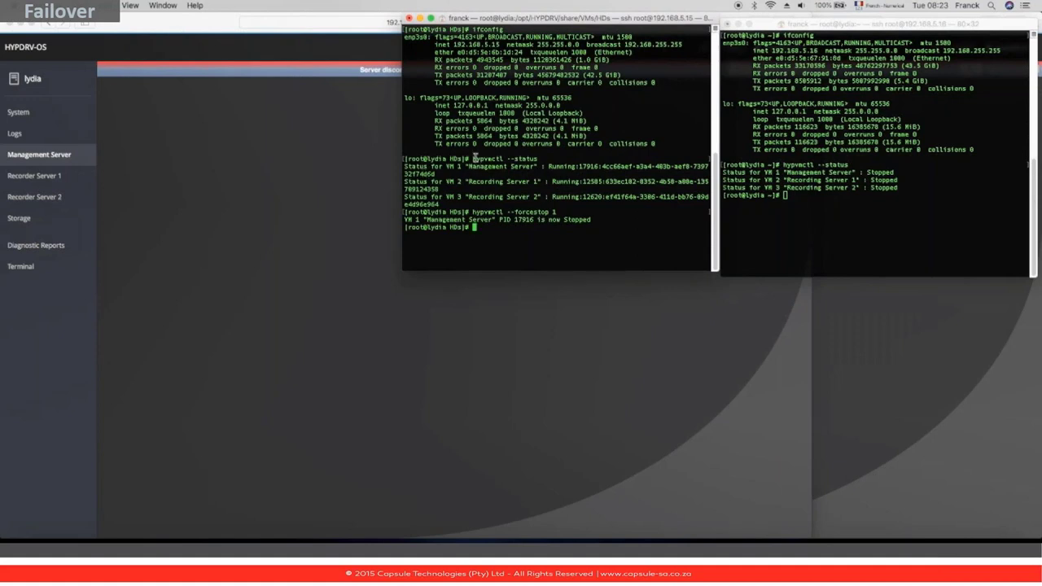
Recheck VM status on both nodes, confirming Management Server now runs on 192.168.5.16
{"action": "left_click_drag", "start_coordinate": [473, 159], "coordinate": [548, 156]}
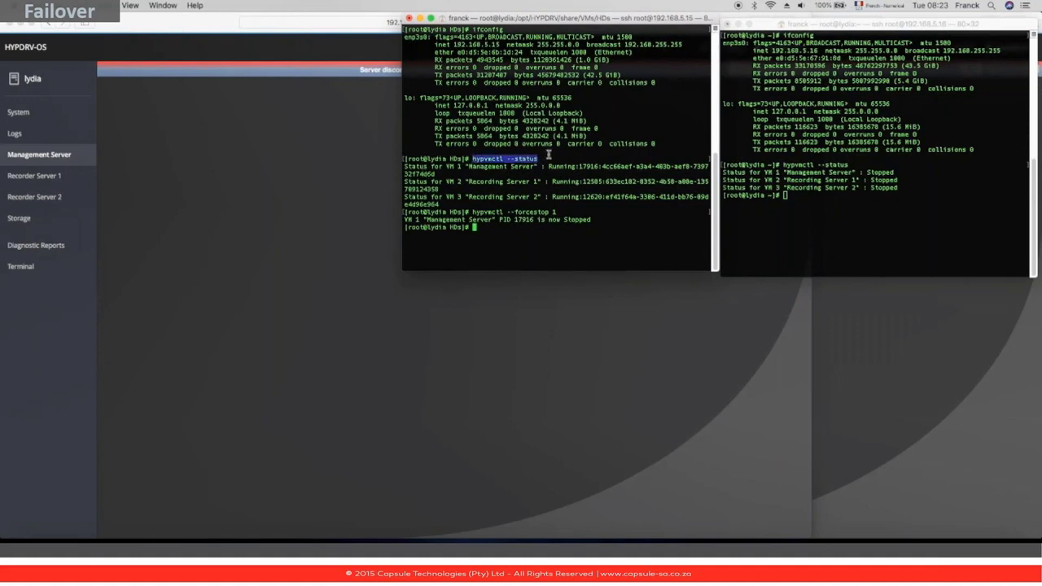
{"action": "type", "text": "hypvmctl --status"}
{"action": "key", "text": "Return"}
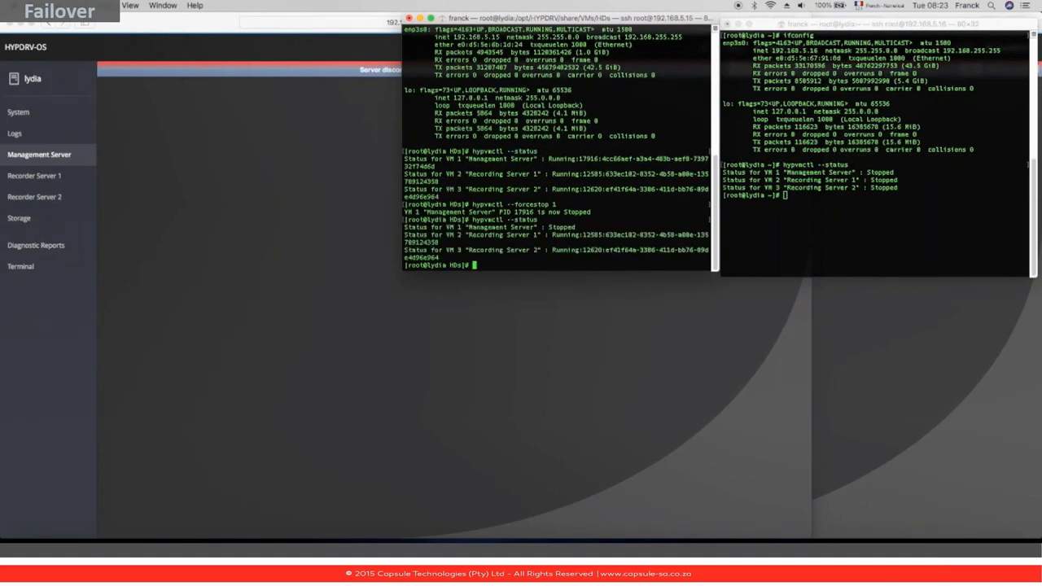
{"action": "left_click", "coordinate": [763, 214]}
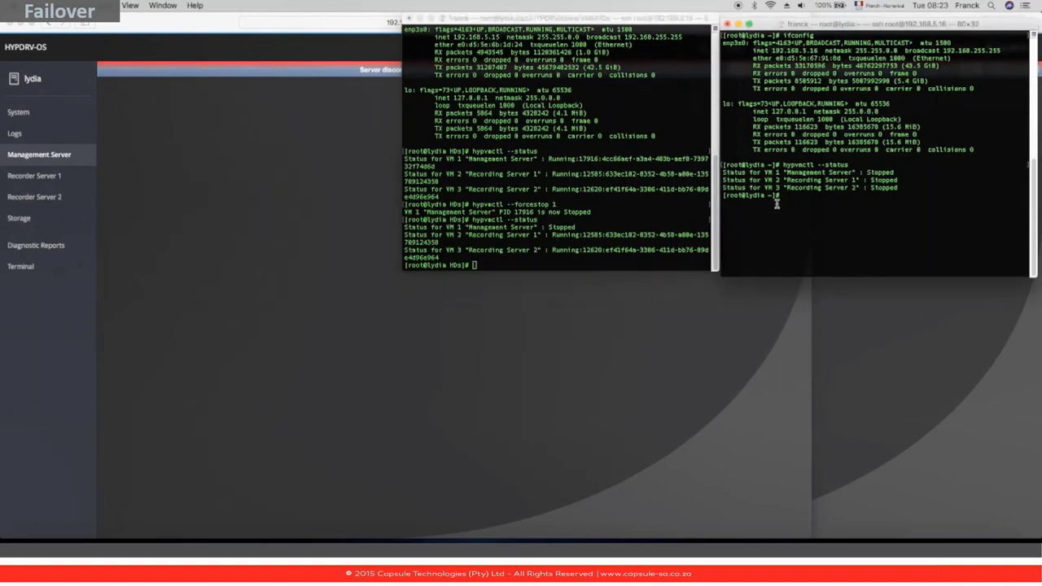
{"action": "type", "text": "hypvmctl --status"}
{"action": "key", "text": "Return"}
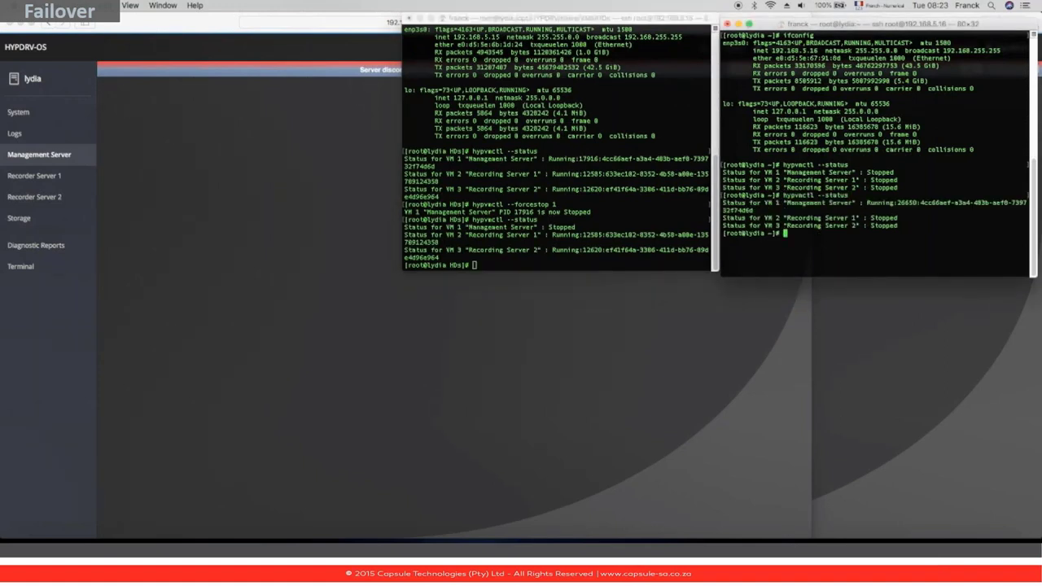
{"action": "left_click_drag", "start_coordinate": [723, 202], "coordinate": [791, 208]}
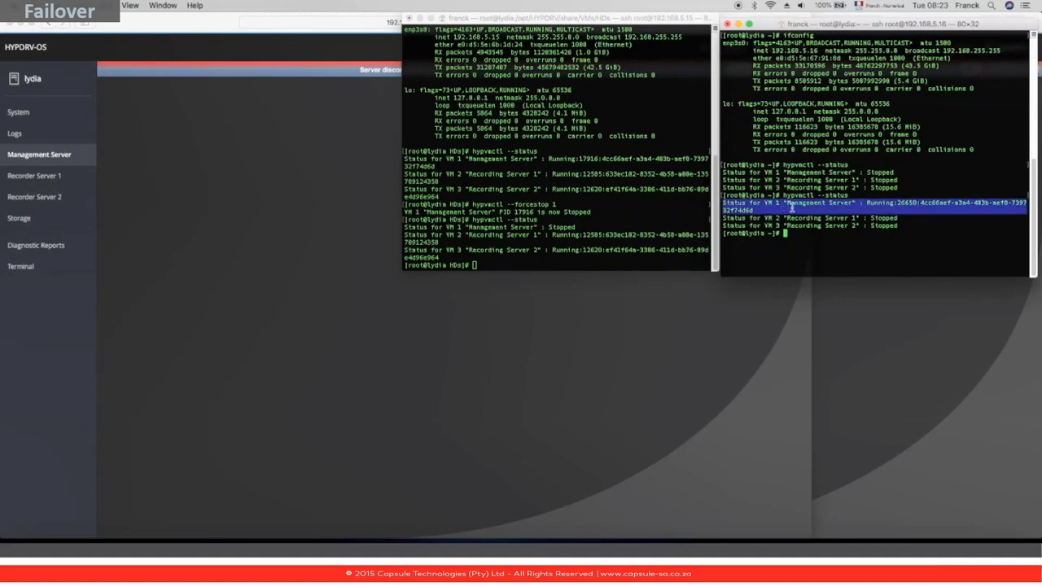
{"action": "left_click", "coordinate": [947, 360]}
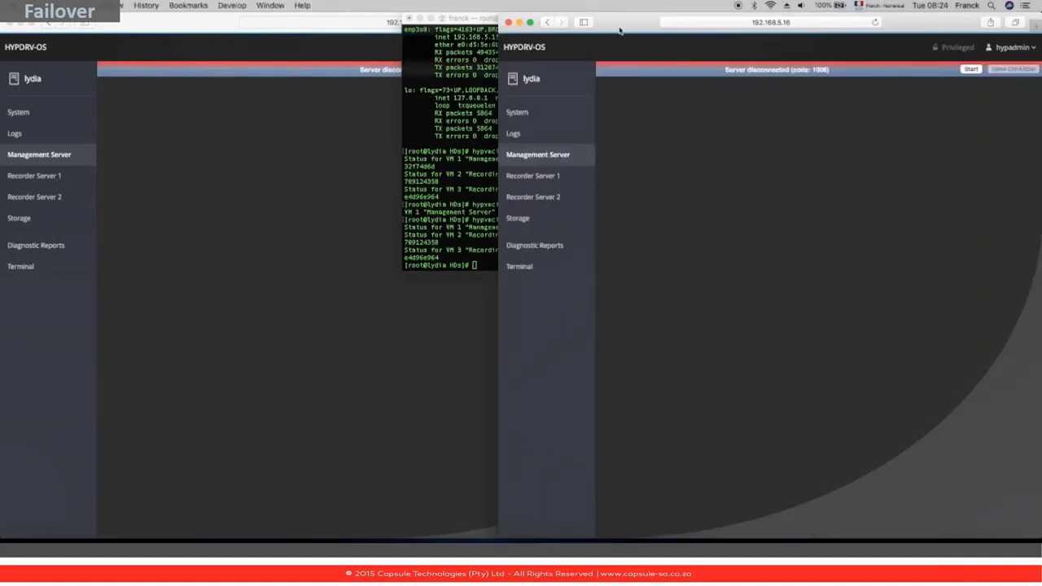
Open and reload the 192.168.5.16 Management Server VM console in a widened Safari window
{"action": "left_click_drag", "start_coordinate": [619, 31], "coordinate": [389, 31]}
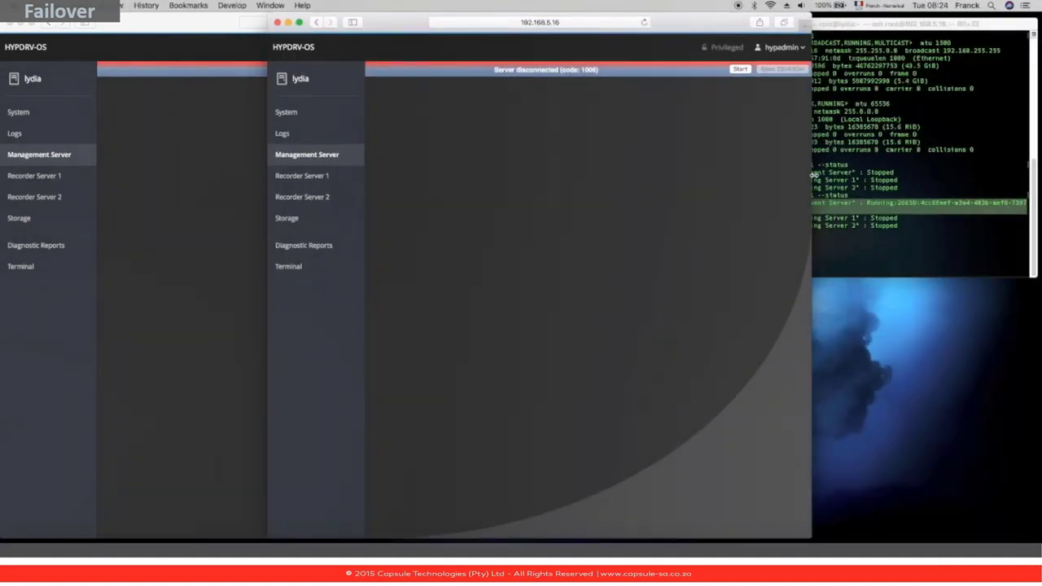
{"action": "left_click_drag", "start_coordinate": [814, 173], "coordinate": [970, 174]}
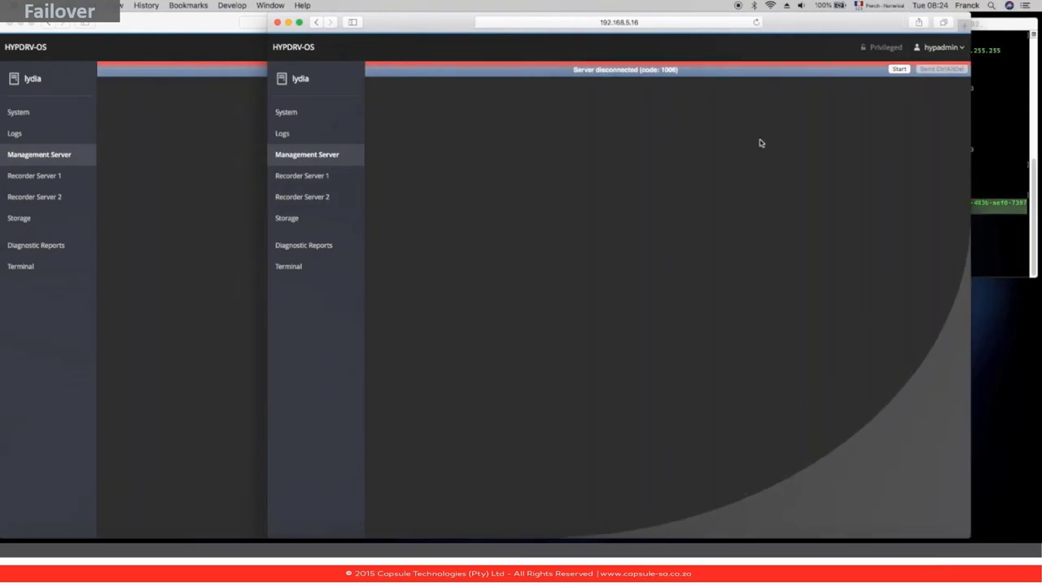
{"action": "left_click", "coordinate": [297, 120]}
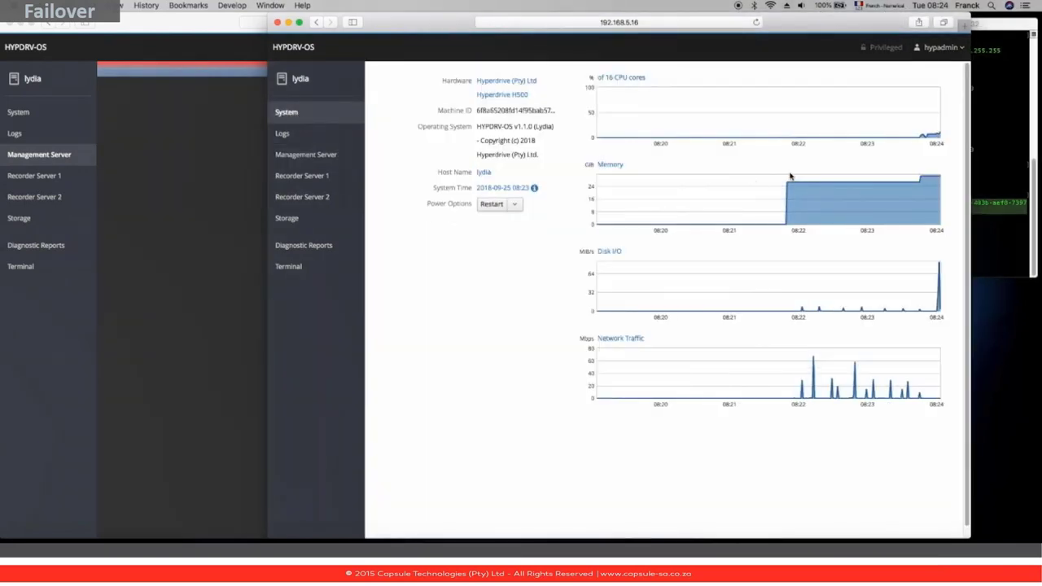
{"action": "left_click", "coordinate": [306, 155]}
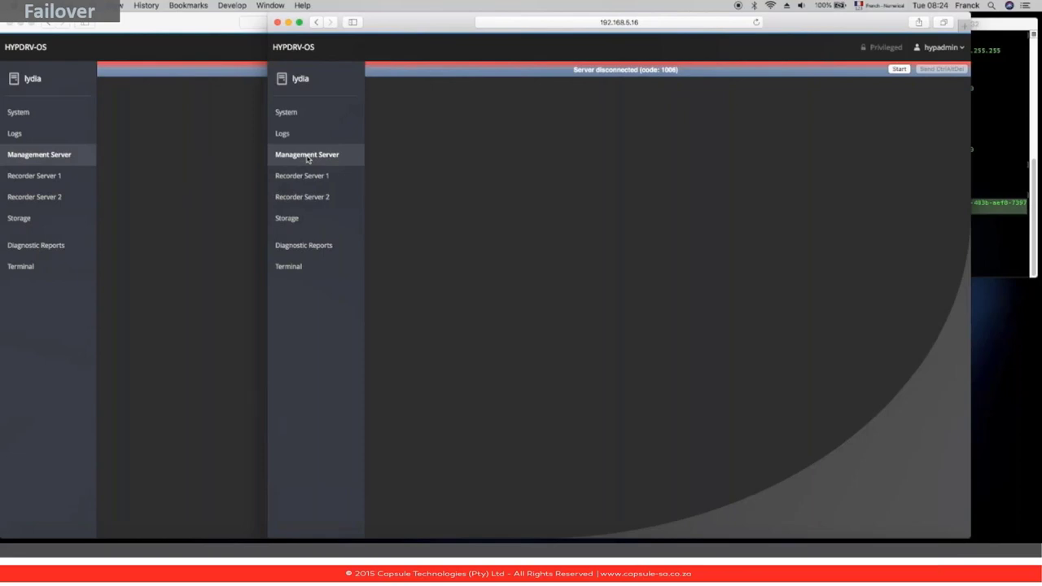
{"action": "left_click", "coordinate": [756, 22]}
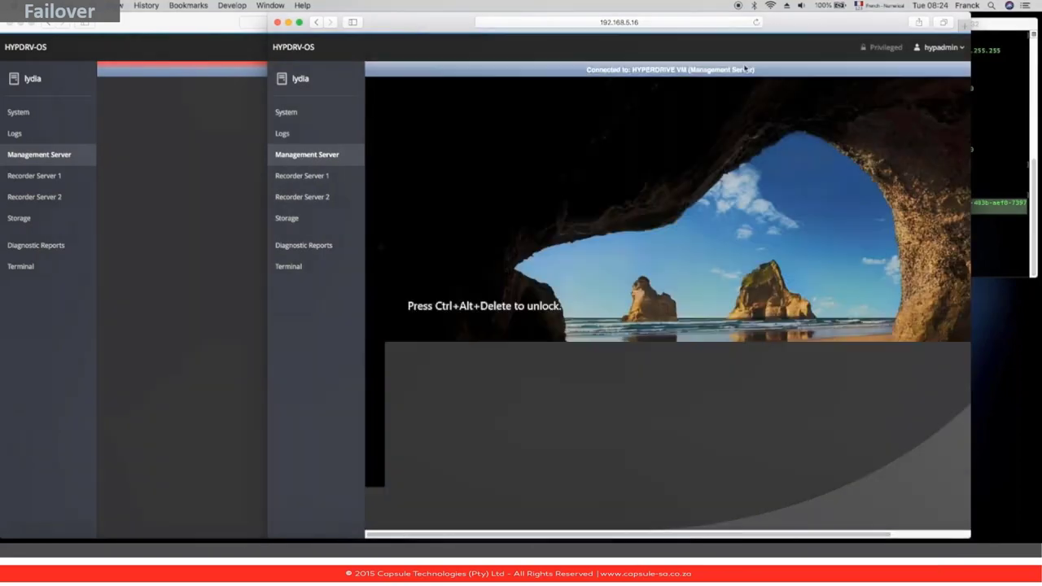
{"action": "left_click_drag", "start_coordinate": [792, 17], "coordinate": [701, 18]}
{"action": "left_click_drag", "start_coordinate": [879, 103], "coordinate": [1034, 103]}
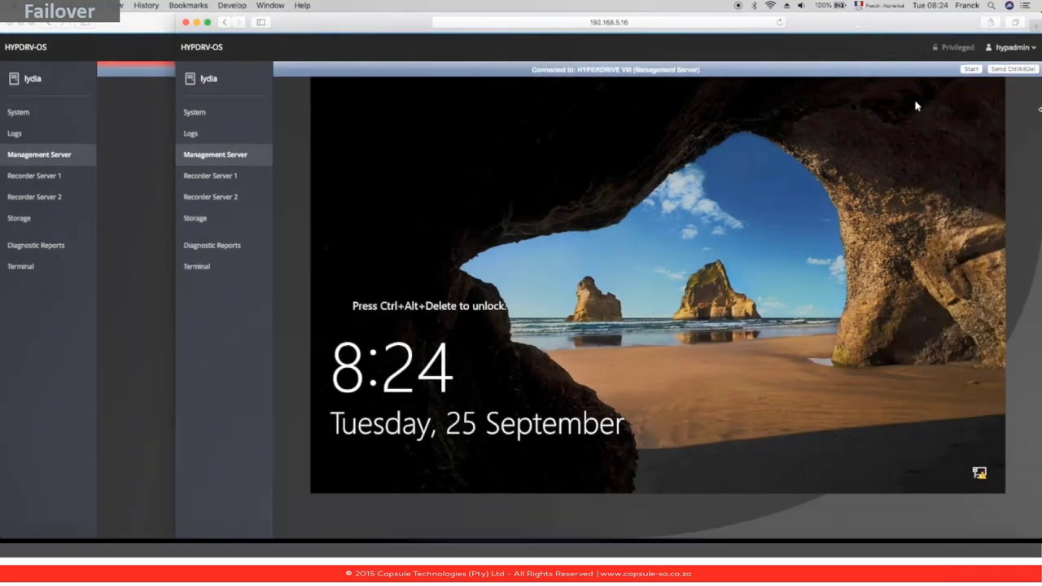
Sign in as Administrator, dismiss the shutdown prompt and setup wizard, and launch XProtect Management Client
{"action": "left_click", "coordinate": [769, 197]}
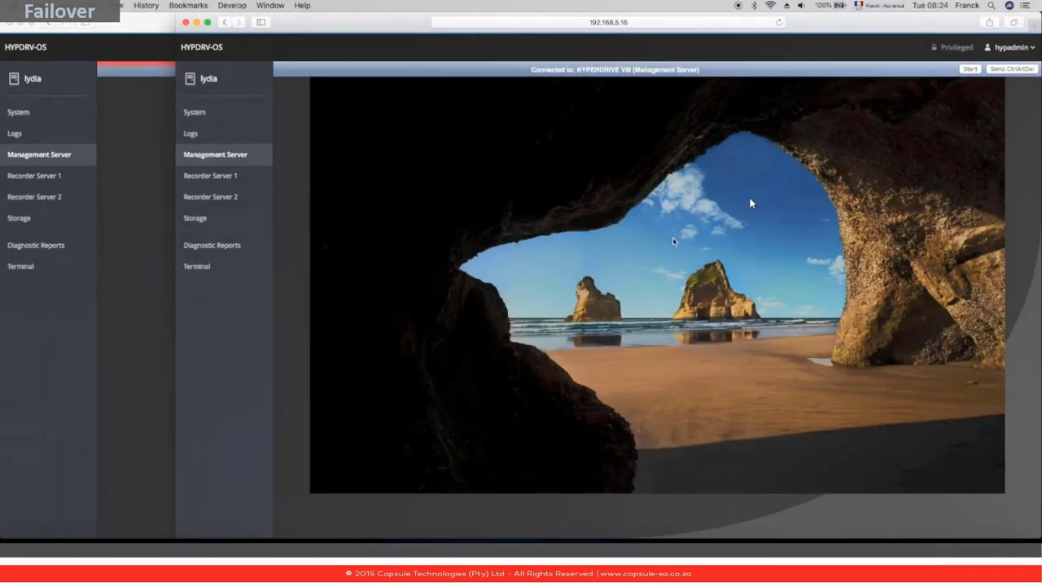
{"action": "type", "text": "a"}
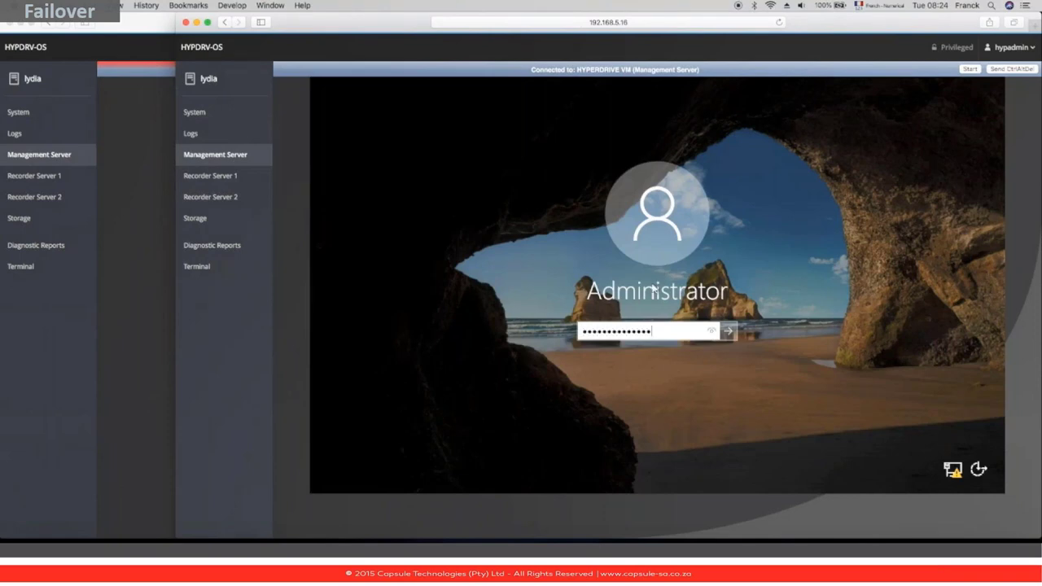
{"action": "key", "text": "Return"}
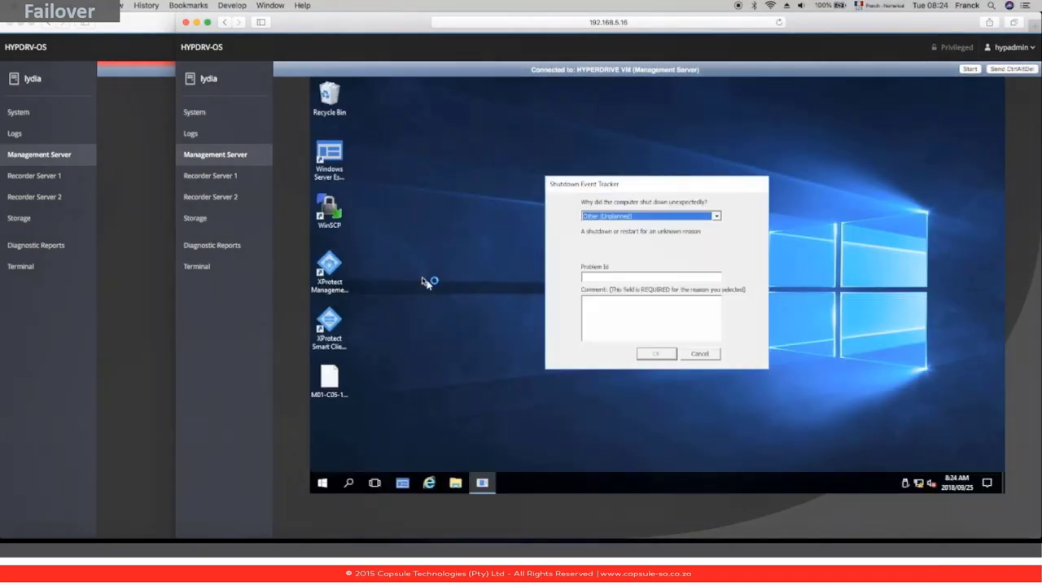
{"action": "left_click", "coordinate": [699, 353]}
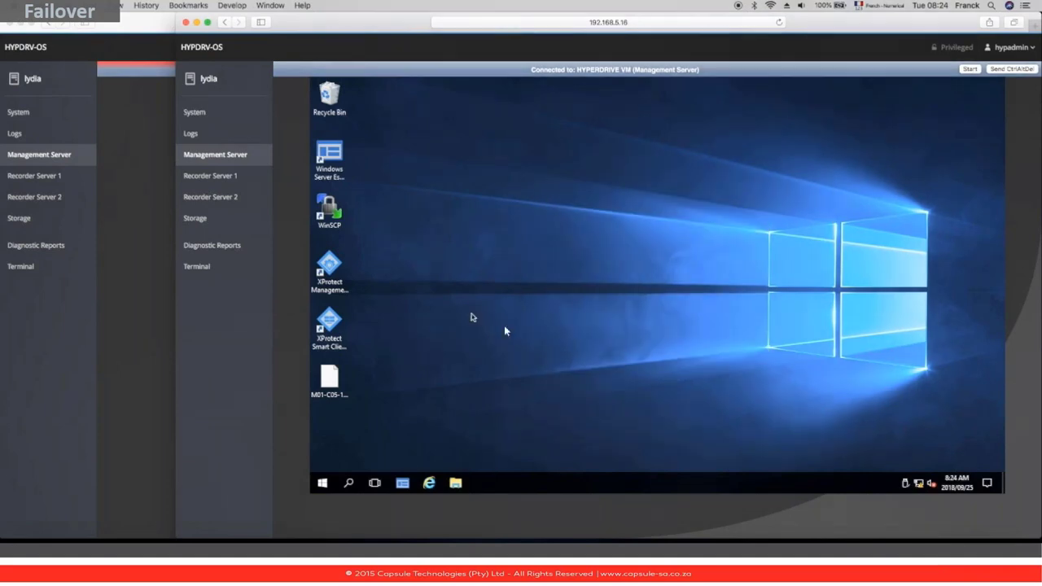
{"action": "left_click", "coordinate": [337, 269]}
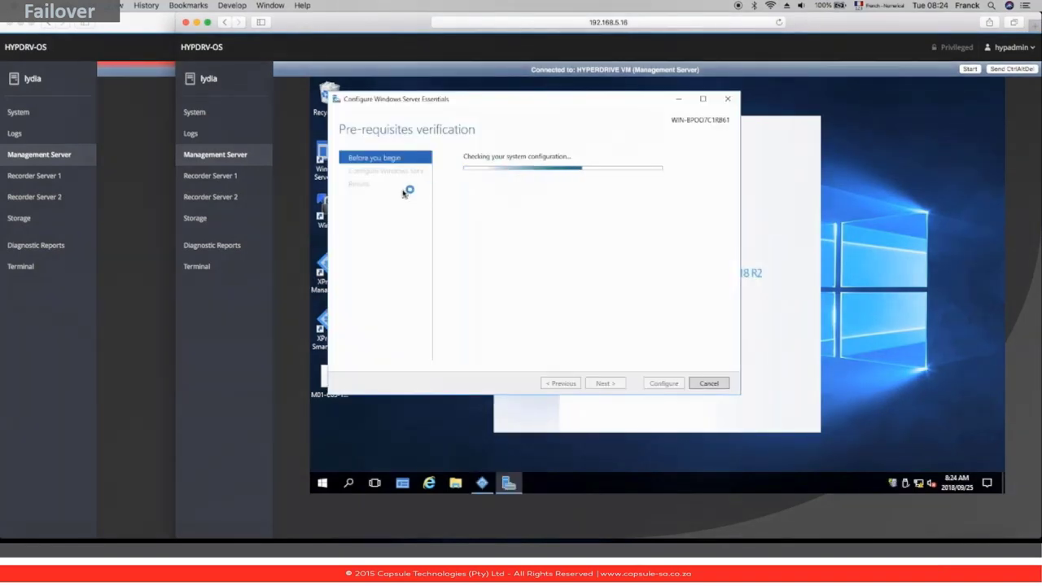
{"action": "left_click", "coordinate": [717, 384]}
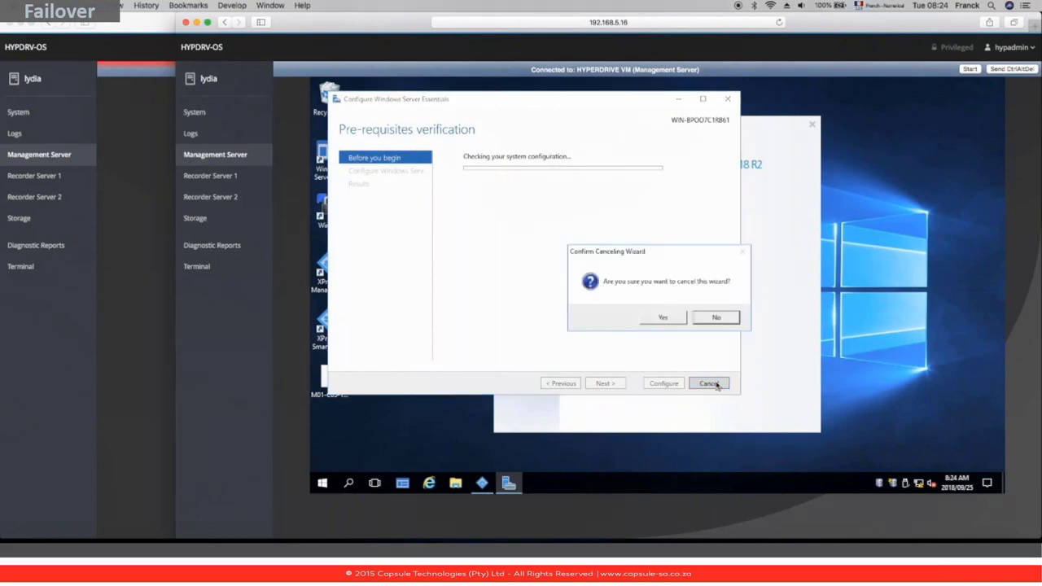
{"action": "left_click", "coordinate": [664, 318]}
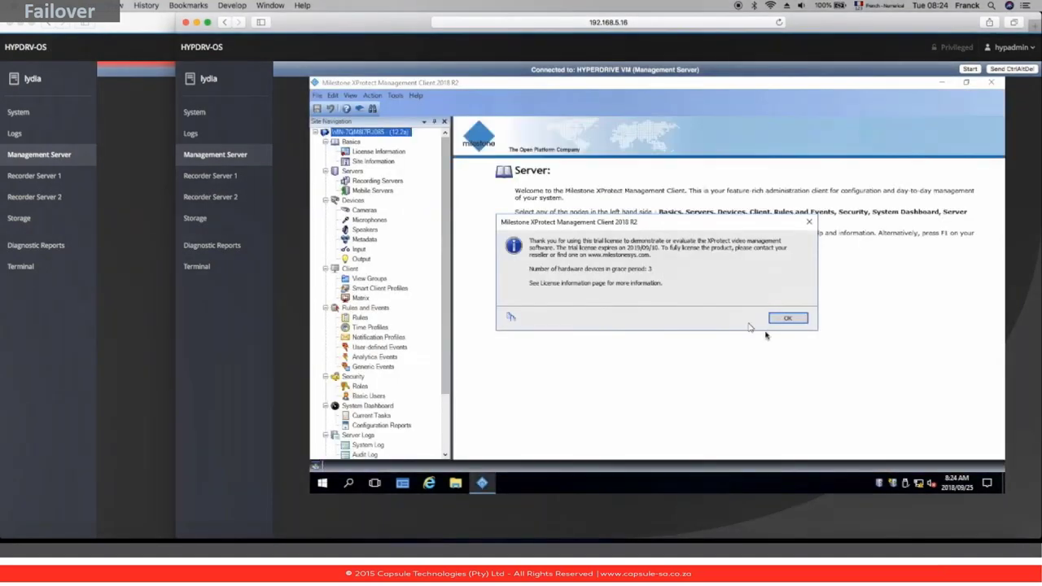
Open Recording Servers and inspect both StableFPS camera lists under WIN-REC-SRV-2
{"action": "left_click", "coordinate": [786, 319]}
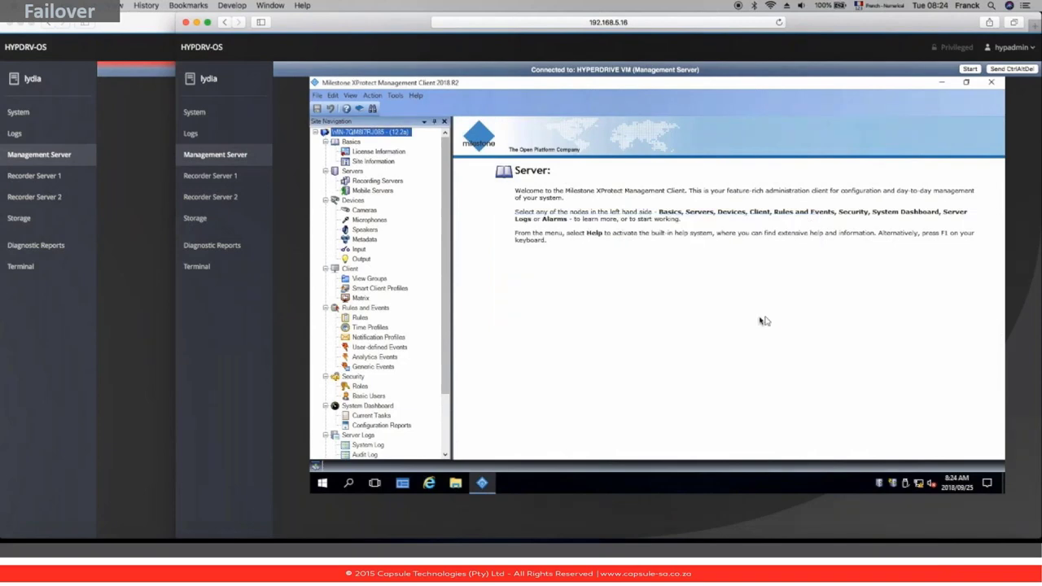
{"action": "left_click", "coordinate": [391, 182]}
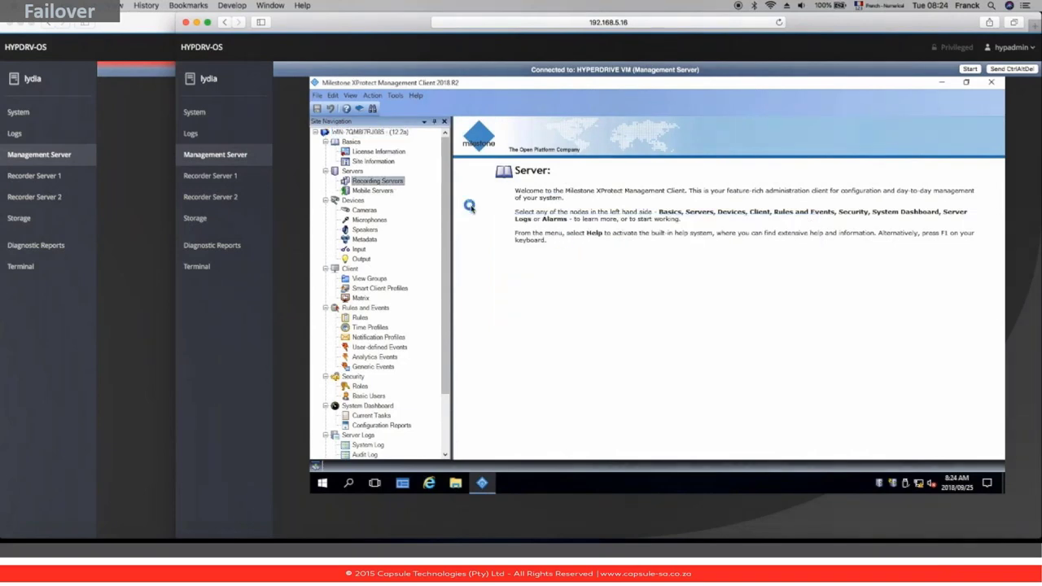
{"action": "left_click", "coordinate": [470, 142]}
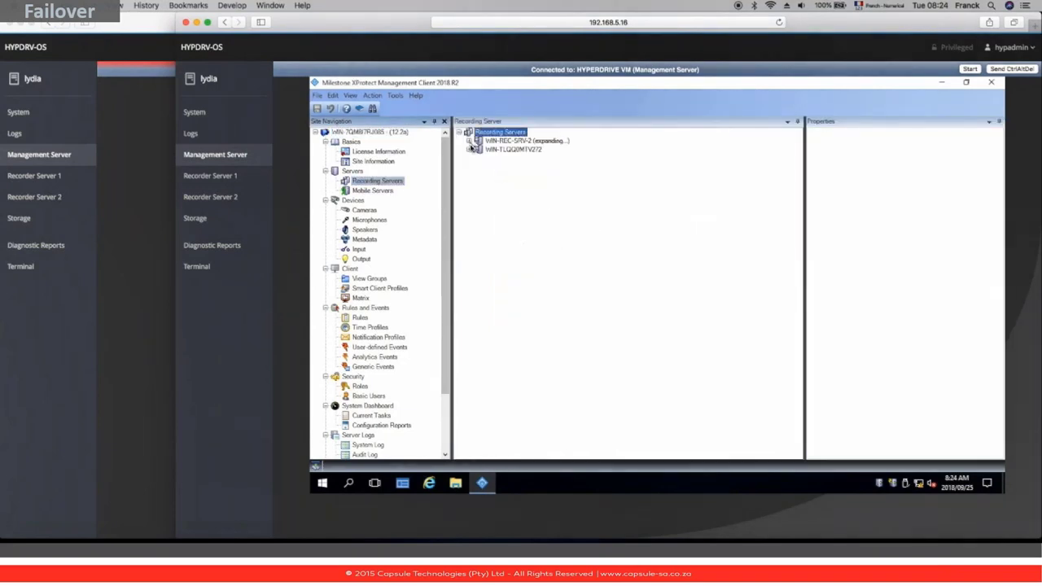
{"action": "left_click", "coordinate": [478, 150]}
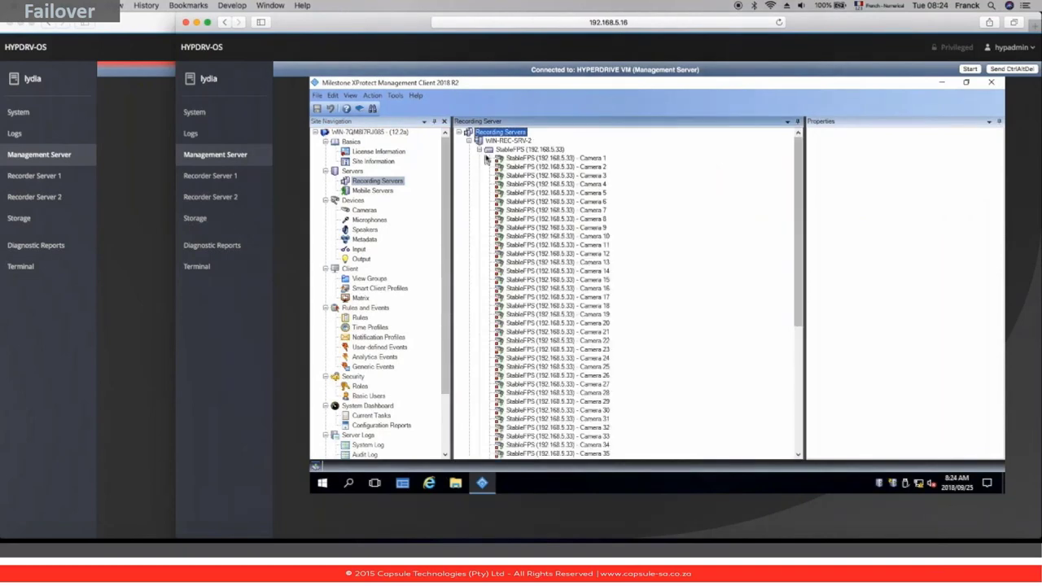
{"action": "left_click", "coordinate": [479, 150]}
{"action": "left_click", "coordinate": [479, 158]}
{"action": "left_click", "coordinate": [479, 158]}
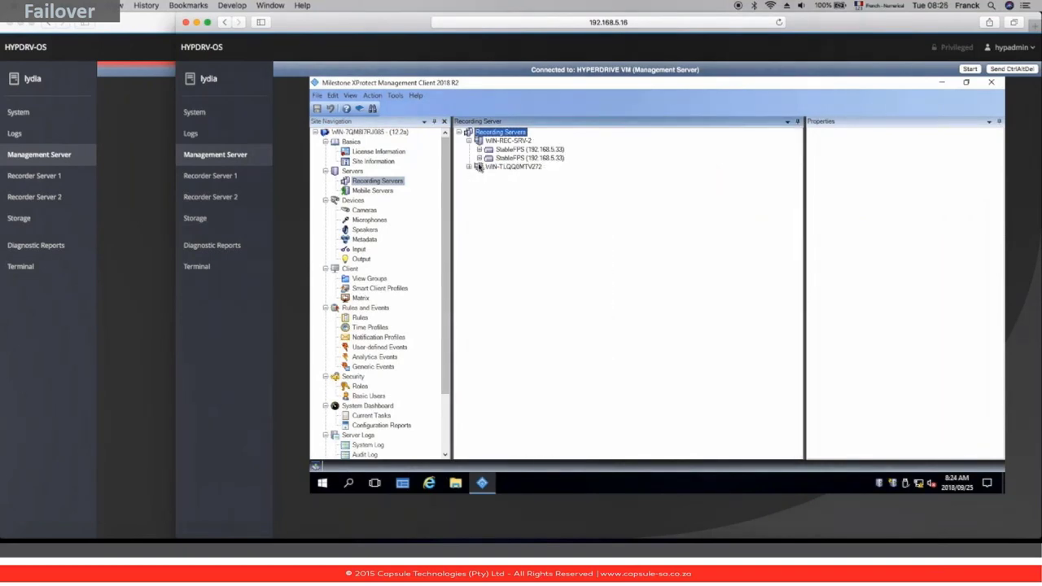
Inspect both StableFPS (192.168.5.31) camera lists under WIN-TLQQ0MTV272, then close the client
{"action": "left_click", "coordinate": [469, 166]}
{"action": "left_click", "coordinate": [480, 176]}
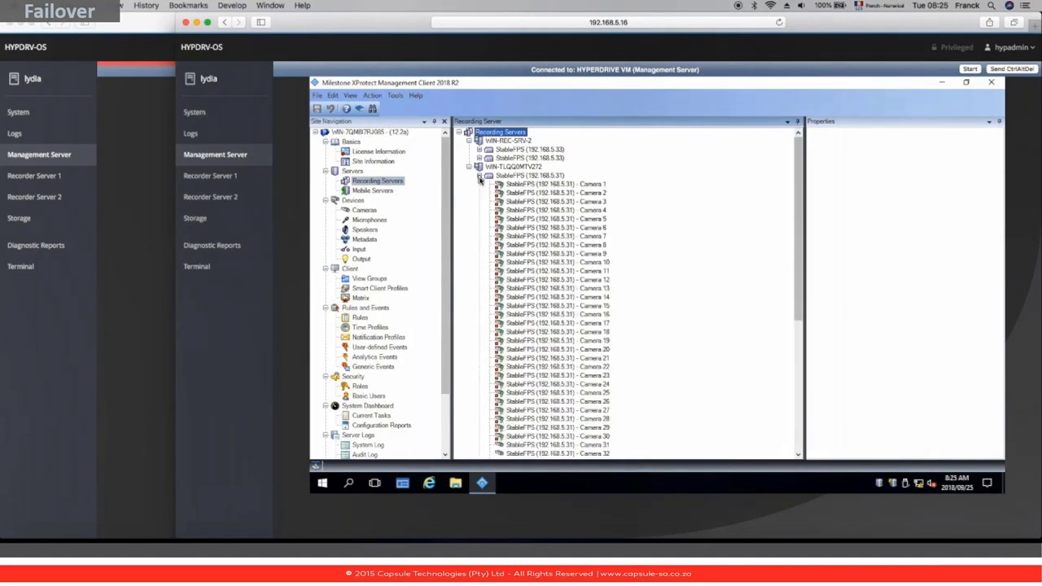
{"action": "left_click", "coordinate": [479, 176]}
{"action": "left_click", "coordinate": [480, 185]}
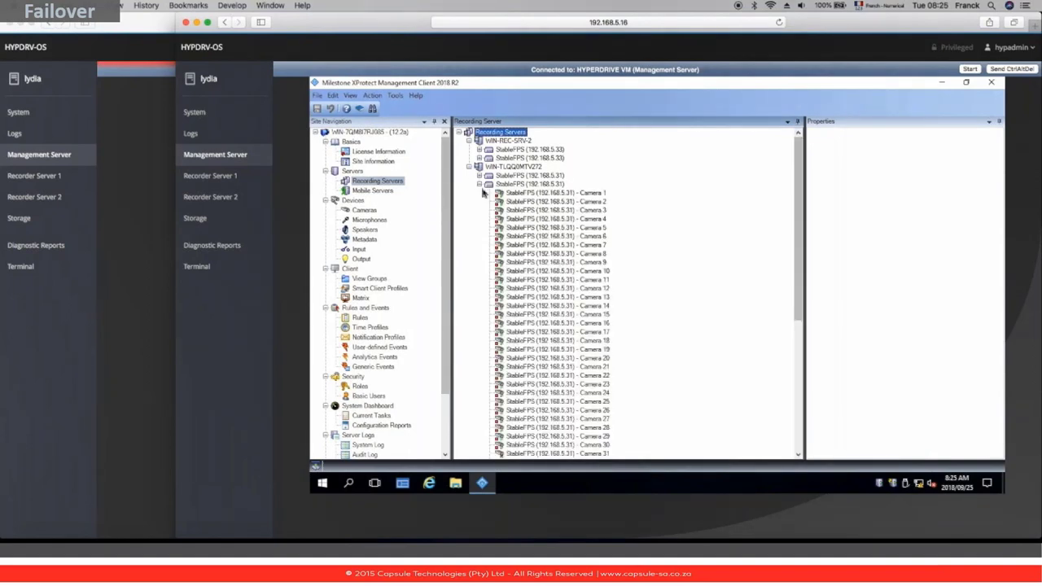
{"action": "left_click", "coordinate": [479, 185]}
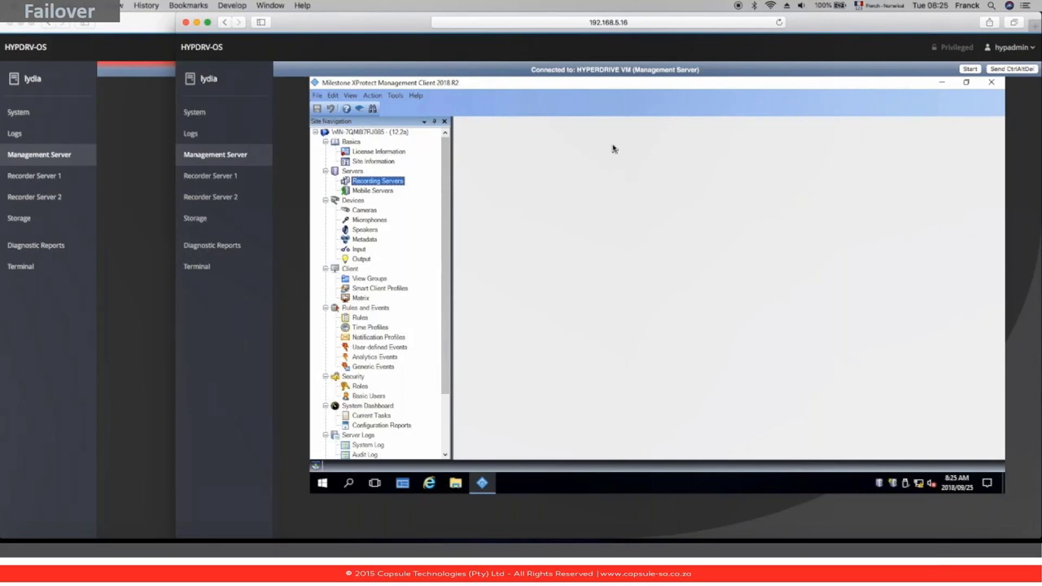
{"action": "key", "text": "alt+F4"}
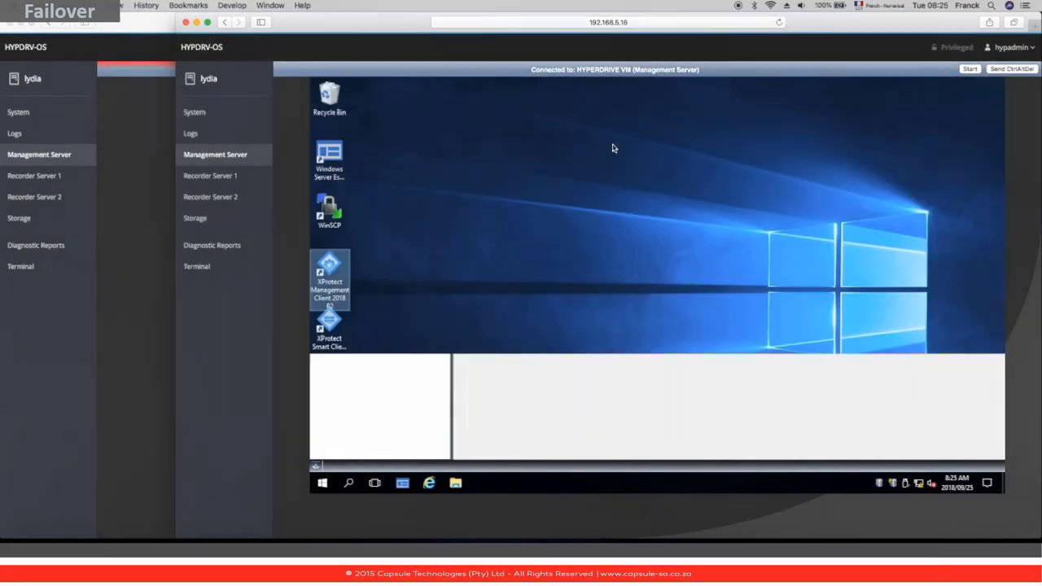
Start VM 1 (Management Server) on the first node with hypvmctl --start 1
{"action": "left_click_drag", "start_coordinate": [364, 28], "coordinate": [247, 217]}
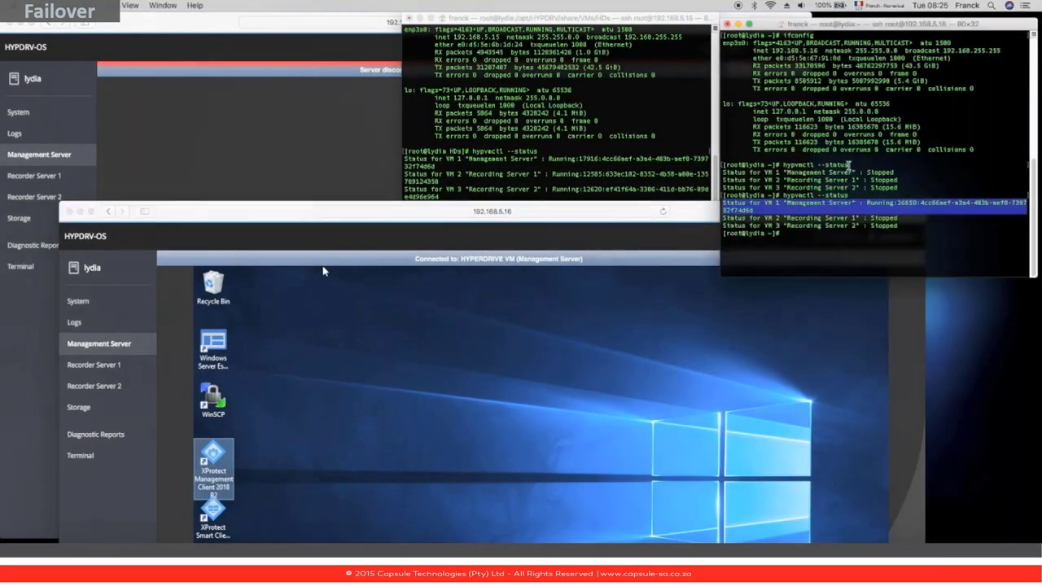
{"action": "left_click", "coordinate": [680, 151]}
{"action": "left_click", "coordinate": [800, 254]}
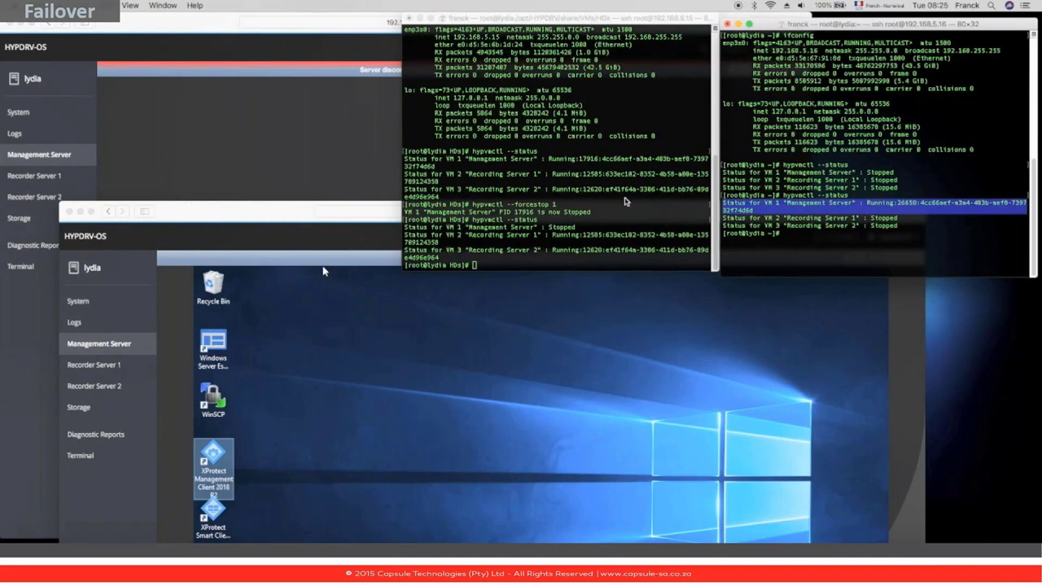
{"action": "left_click", "coordinate": [615, 195]}
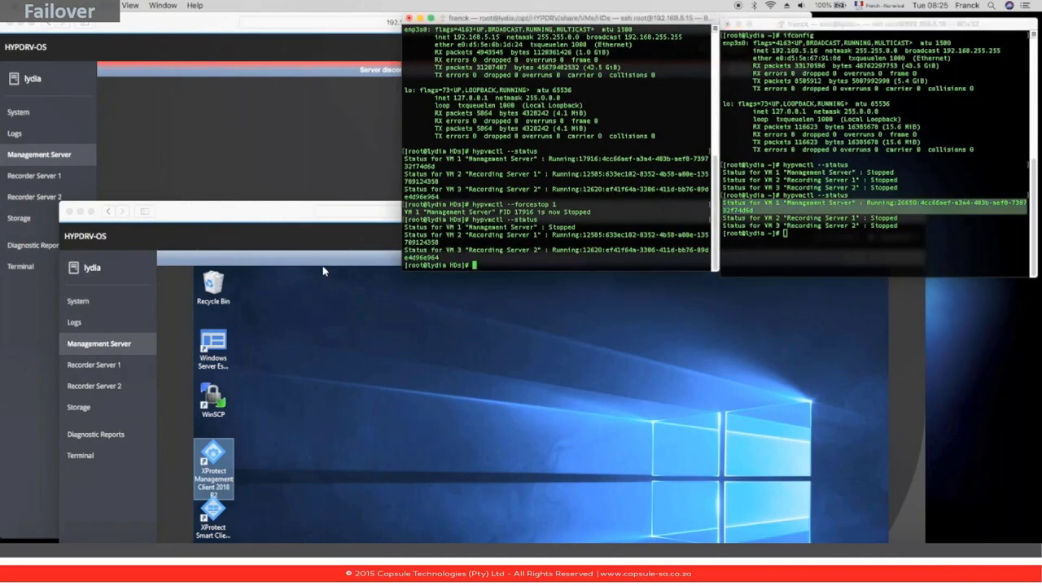
{"action": "key", "text": "Up"}
{"action": "key", "text": "BackSpace"}
{"action": "key", "text": "BackSpace"}
{"action": "type", "text": "rt 1"}
{"action": "key", "text": "Return"}
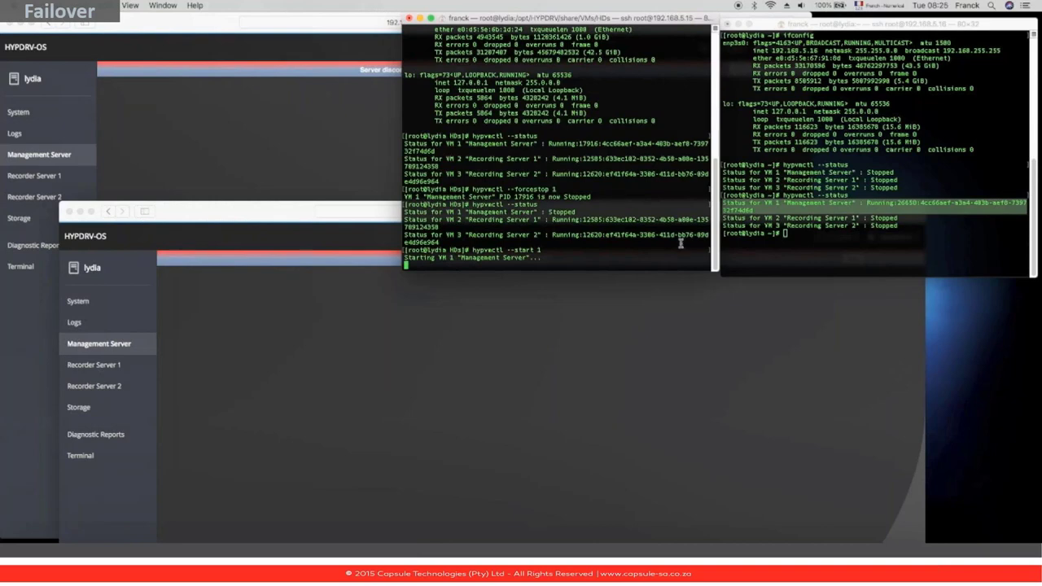
Check VM status on both nodes: Management Server running on 192.168.5.15, stopped on 192.168.5.16
{"action": "left_click", "coordinate": [769, 262]}
{"action": "key", "text": "Up"}
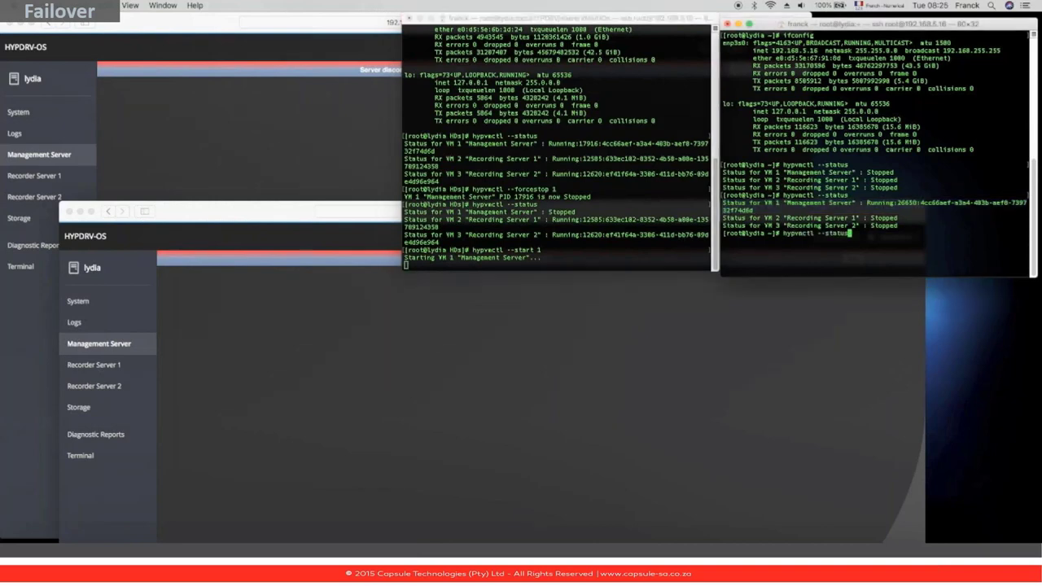
{"action": "key", "text": "Return"}
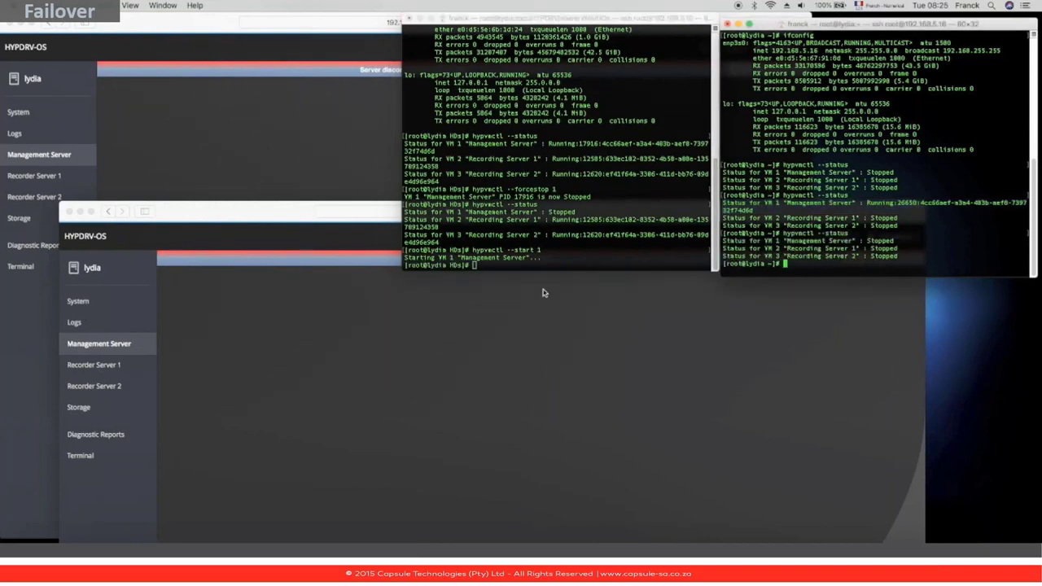
{"action": "left_click", "coordinate": [595, 259]}
{"action": "key", "text": "Up"}
{"action": "key", "text": "Up"}
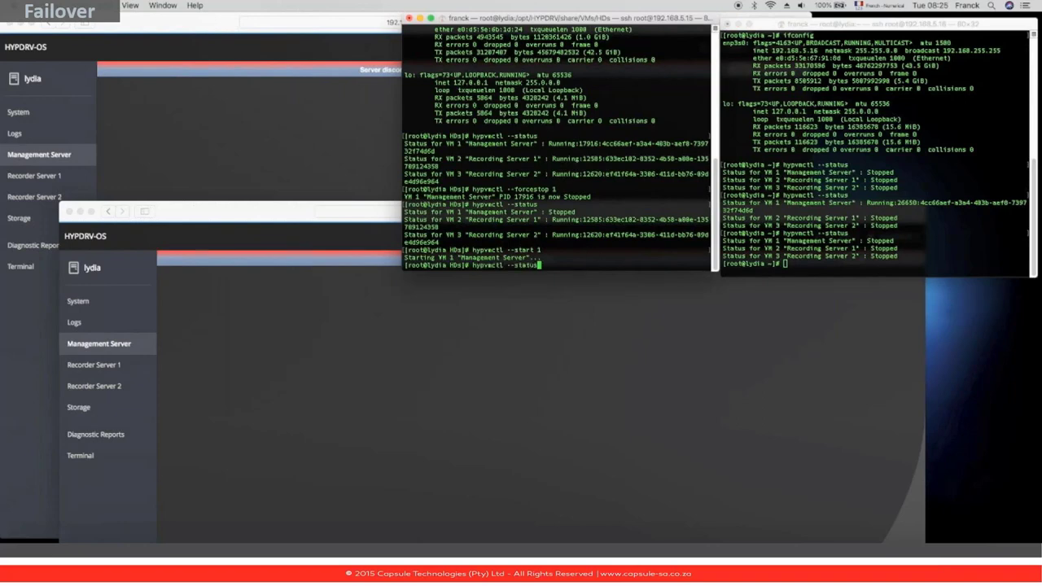
{"action": "key", "text": "Return"}
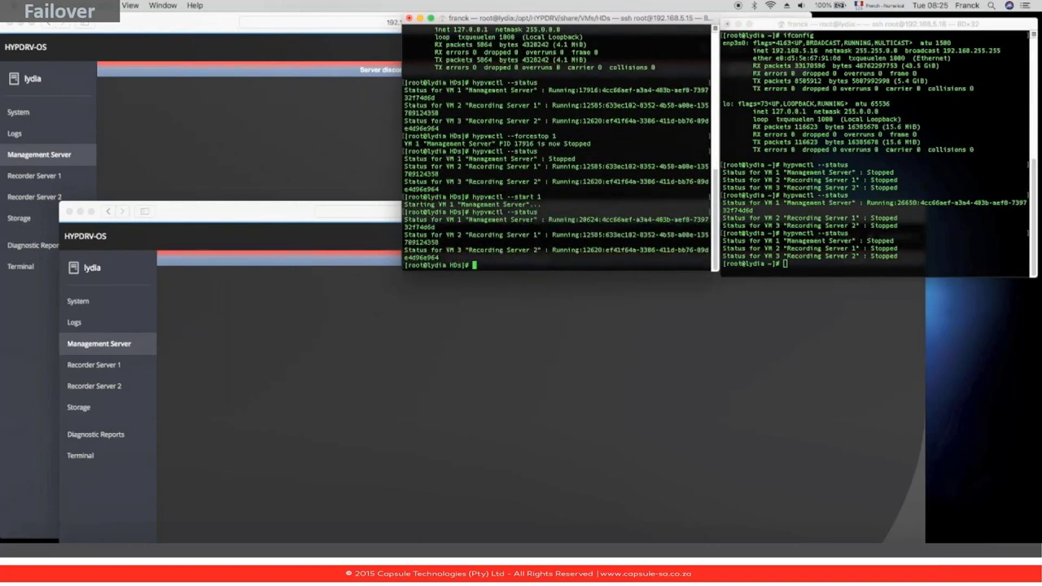
Reconnect the 192.168.5.15 console to the Management Server VM and sign in as Administrator
{"action": "left_click", "coordinate": [179, 23]}
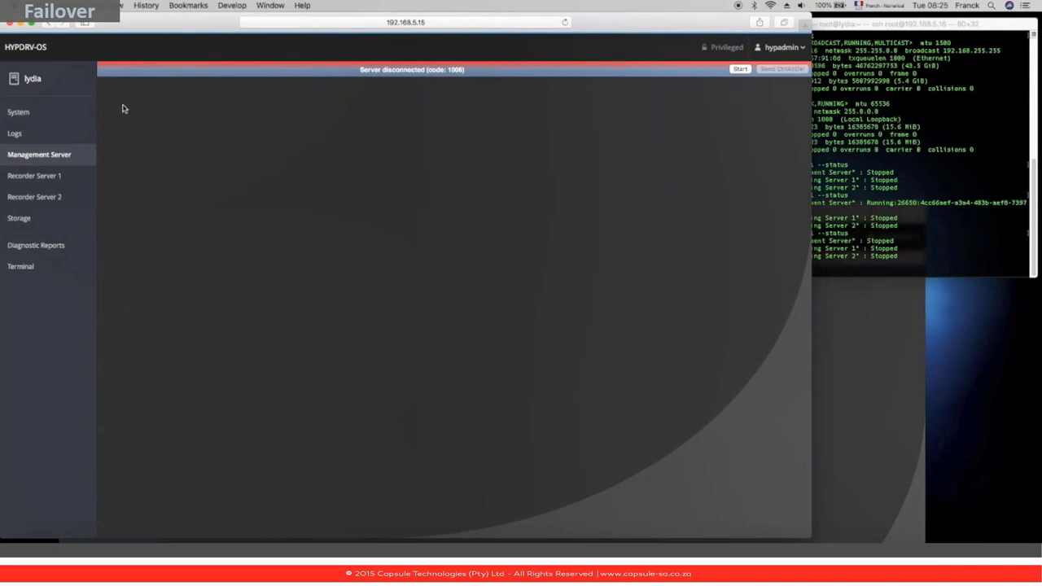
{"action": "left_click", "coordinate": [565, 22]}
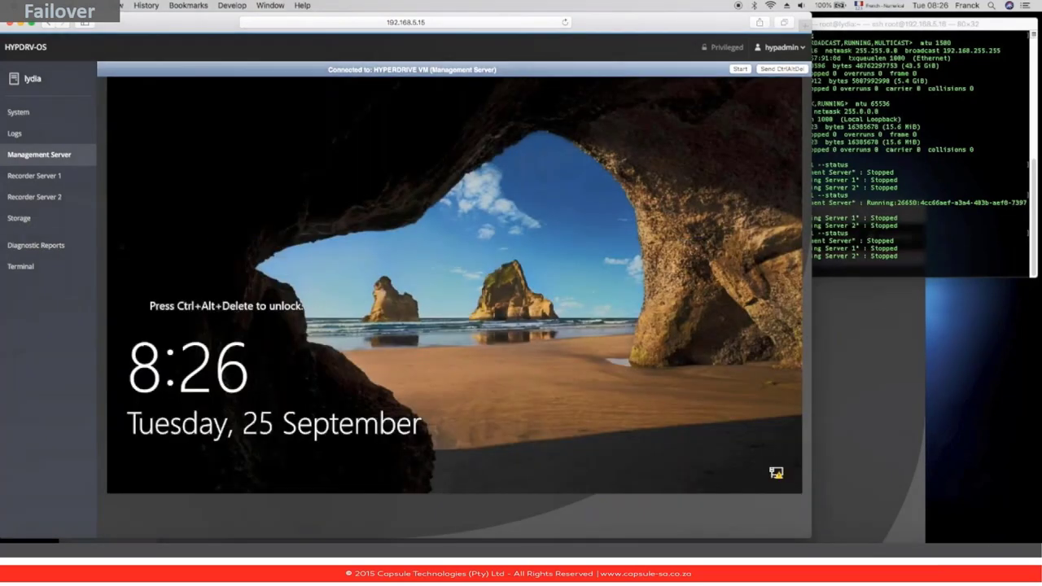
{"action": "left_click", "coordinate": [779, 70]}
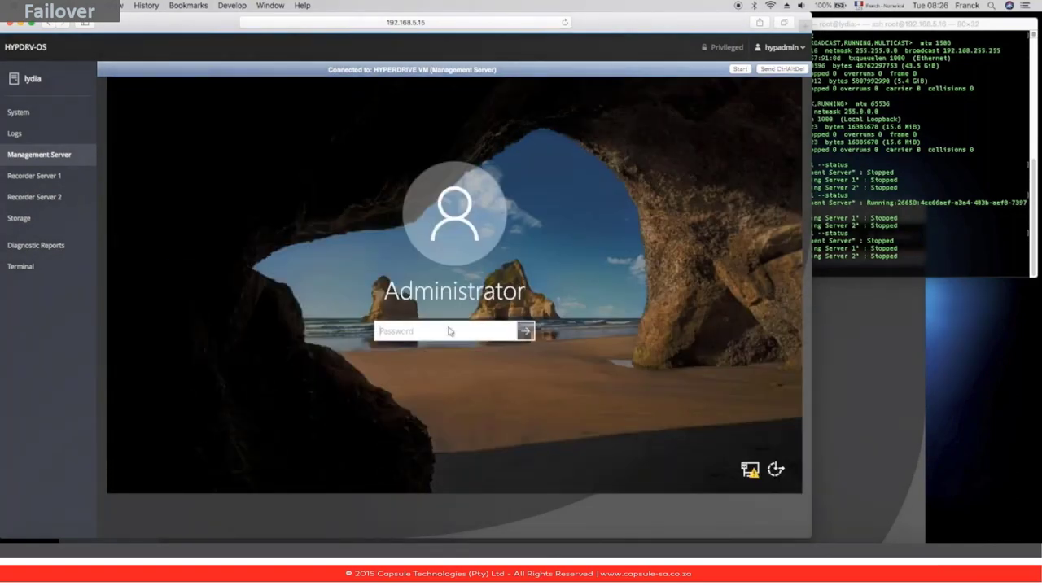
{"action": "type", "text": "•••"}
{"action": "key", "text": "Return"}
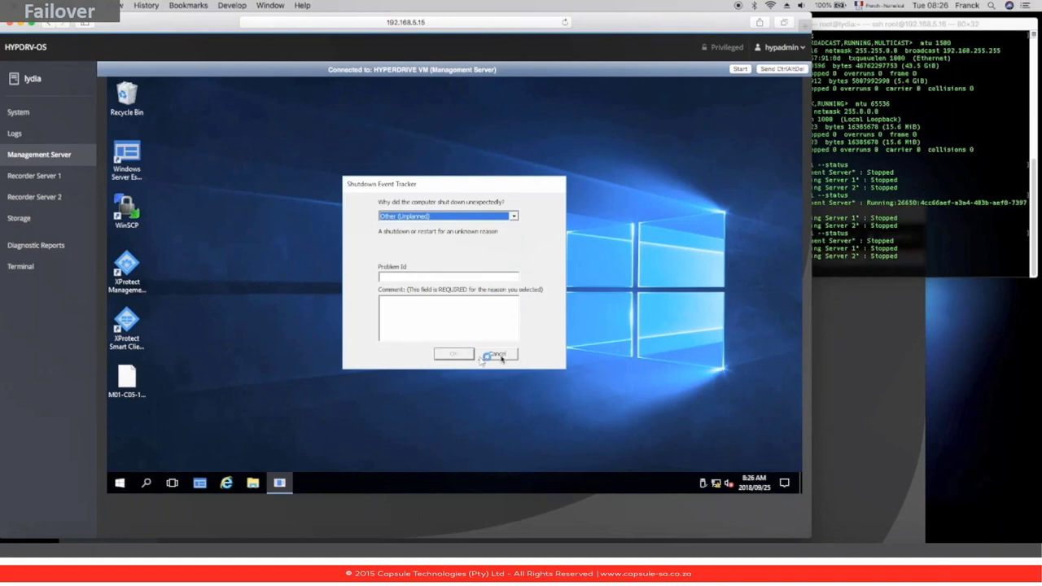
Cancel the Shutdown Event Tracker, connect XProtect Management Client, and cancel the Server Essentials wizard
{"action": "left_click", "coordinate": [496, 354]}
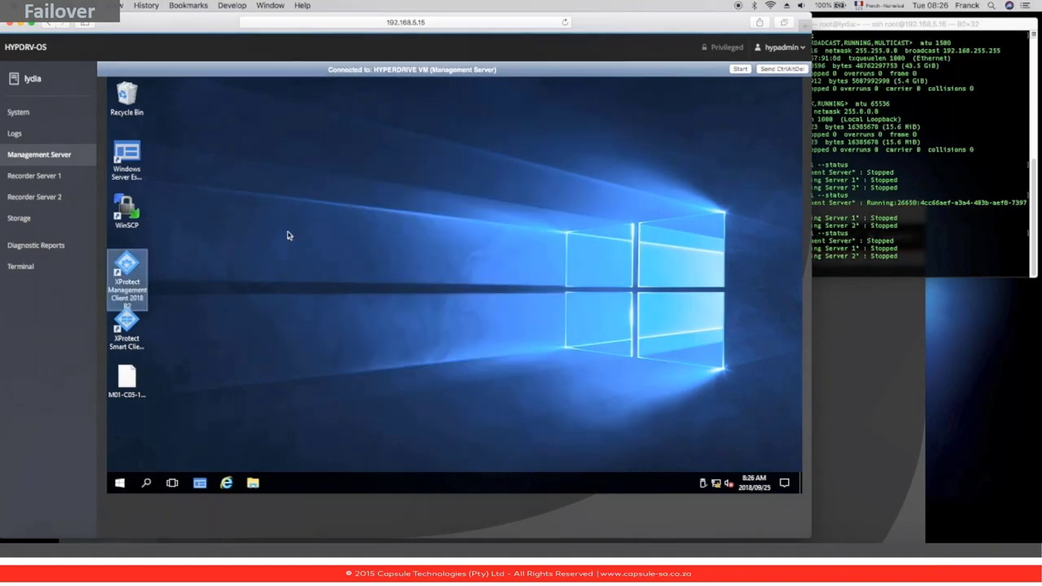
{"action": "double_click", "coordinate": [161, 272]}
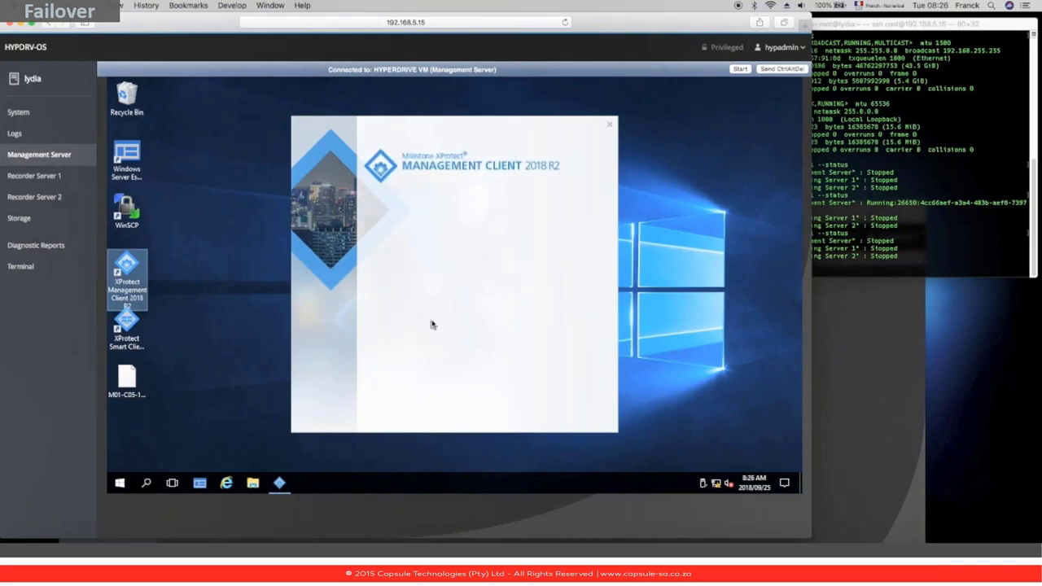
{"action": "left_click", "coordinate": [448, 387]}
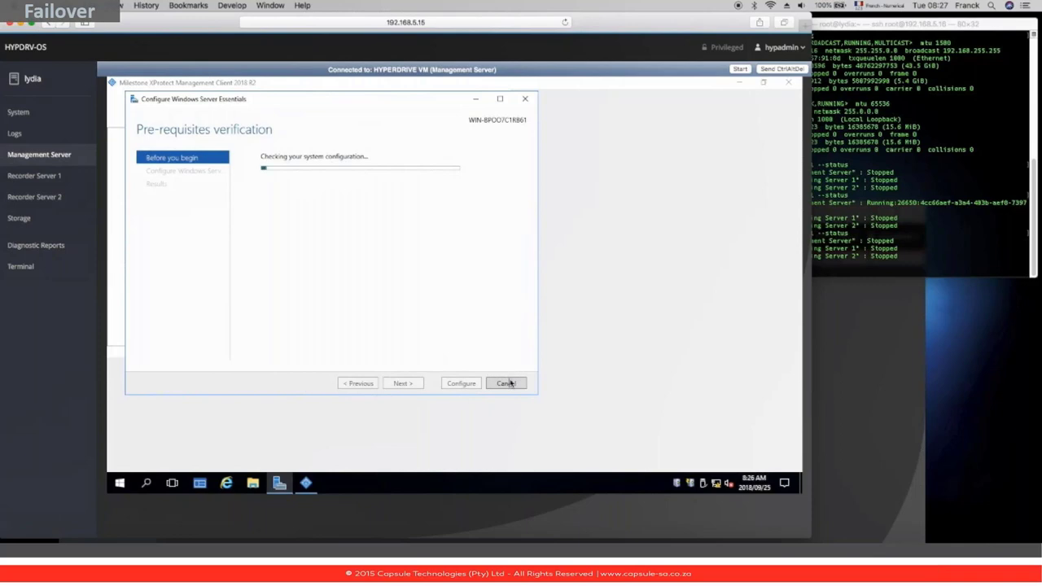
{"action": "left_click", "coordinate": [506, 382]}
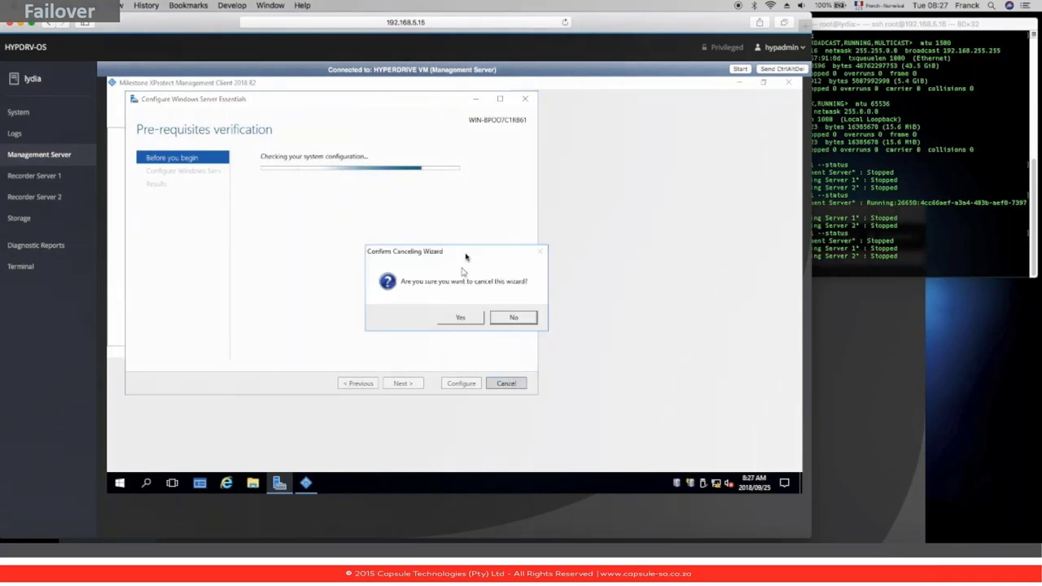
{"action": "left_click", "coordinate": [460, 316]}
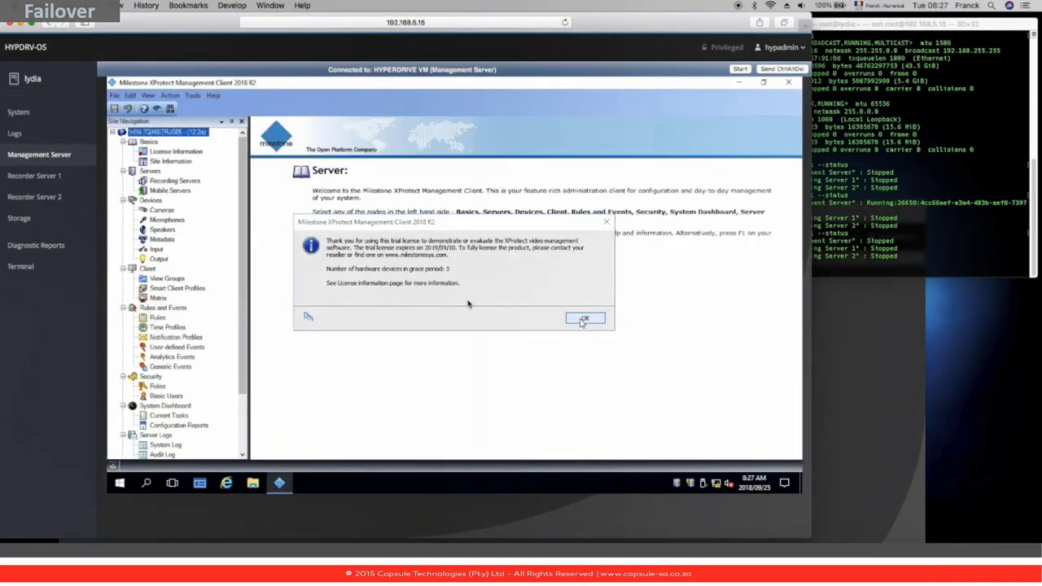
Expand both recording servers and inspect the two StableFPS camera lists under WIN-REC-SRV-2
{"action": "left_click", "coordinate": [587, 318]}
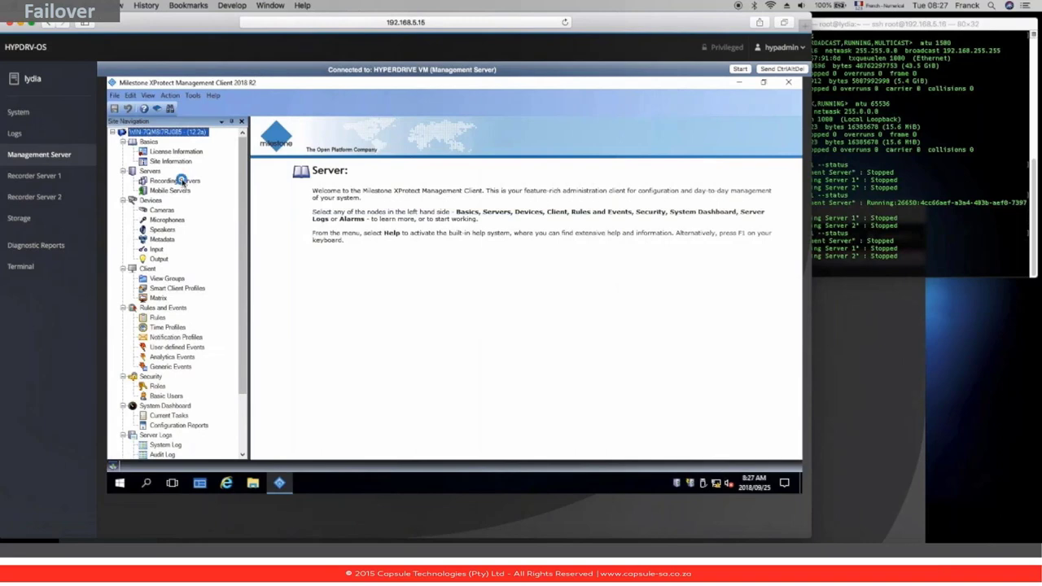
{"action": "left_click", "coordinate": [175, 180]}
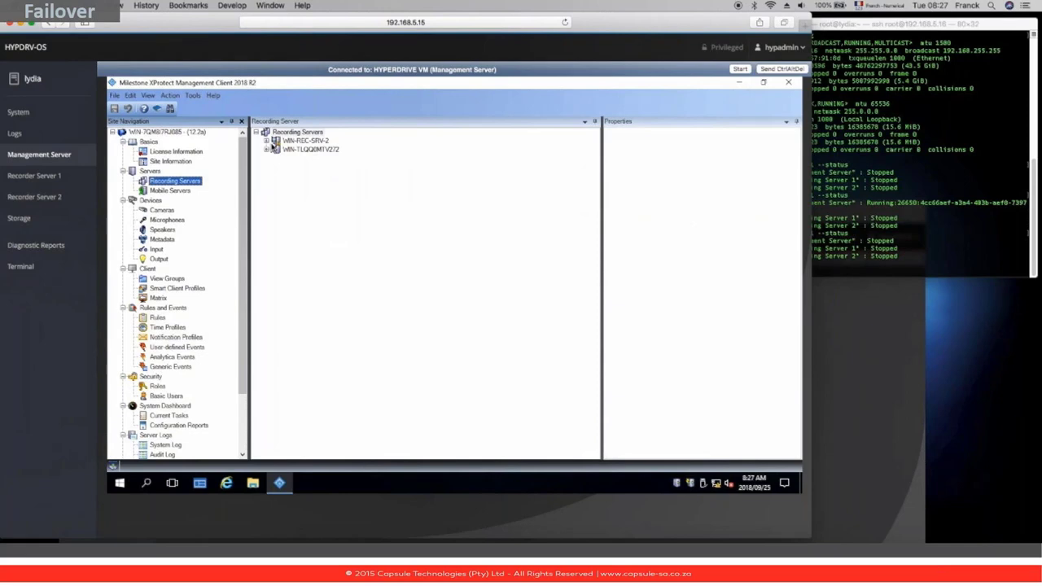
{"action": "left_click", "coordinate": [266, 150]}
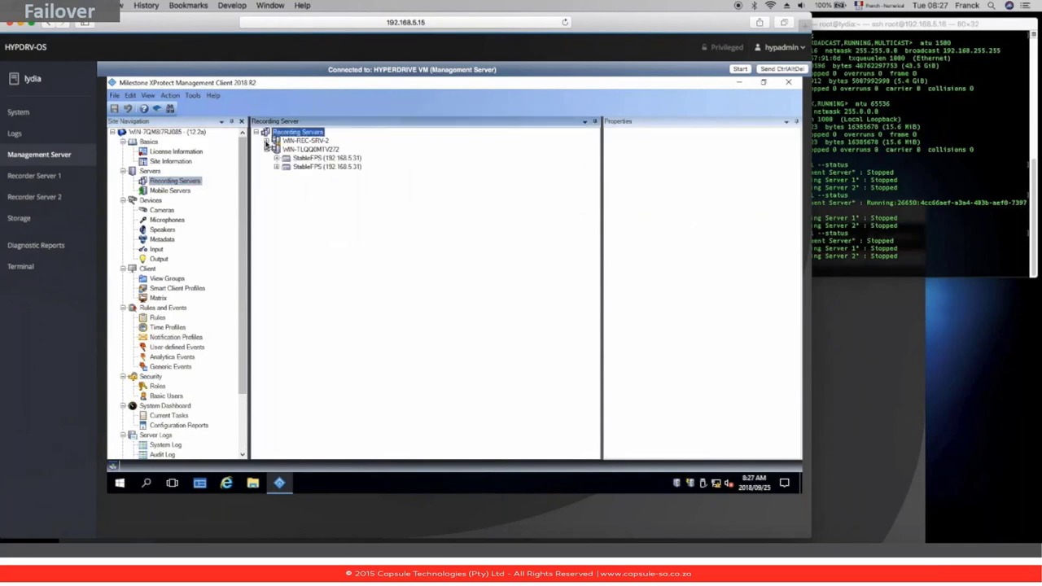
{"action": "left_click", "coordinate": [266, 141]}
{"action": "left_click", "coordinate": [276, 151]}
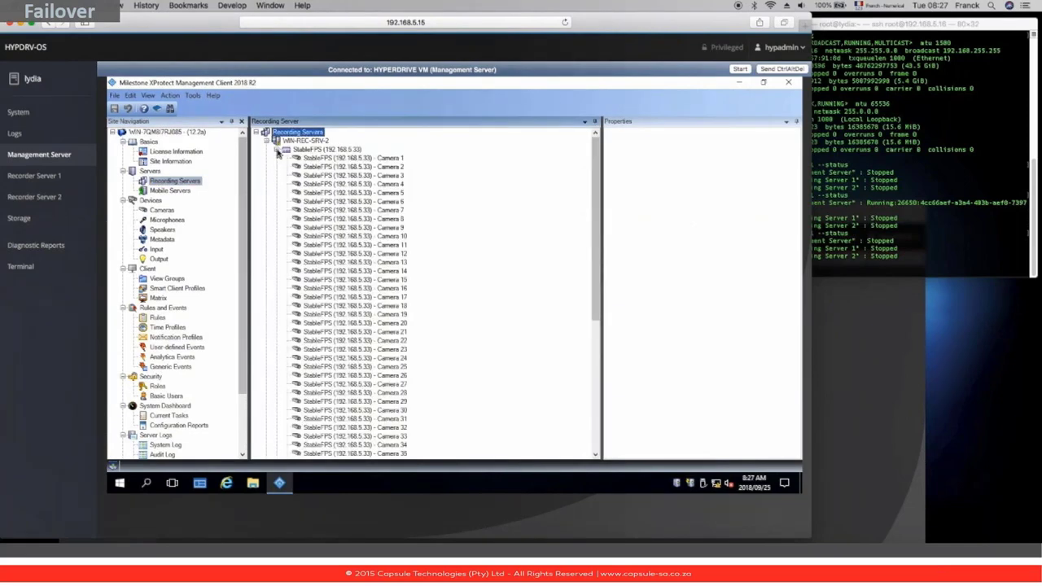
{"action": "left_click", "coordinate": [276, 151]}
{"action": "left_click", "coordinate": [276, 159]}
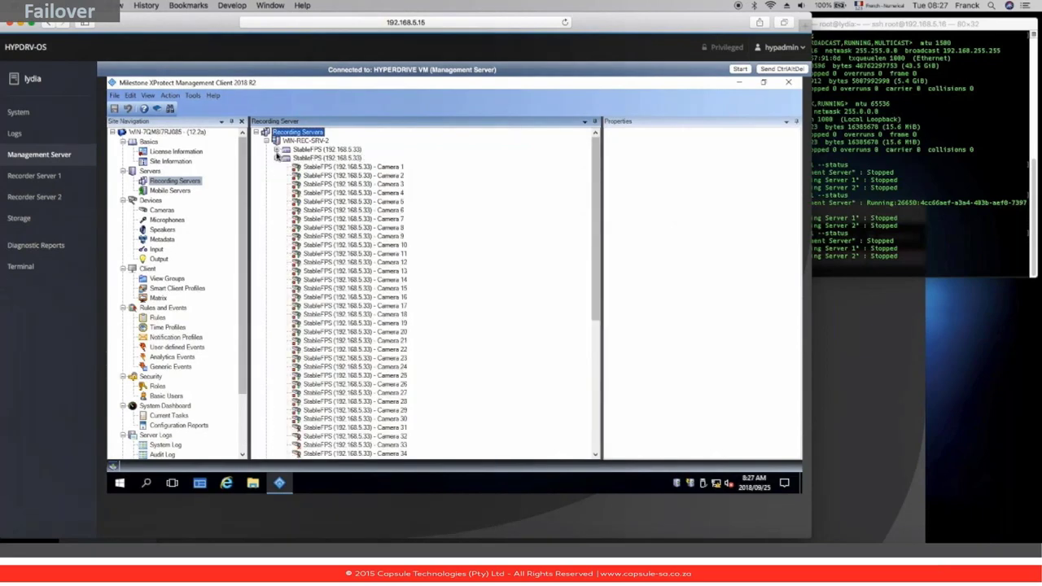
{"action": "left_click", "coordinate": [277, 159]}
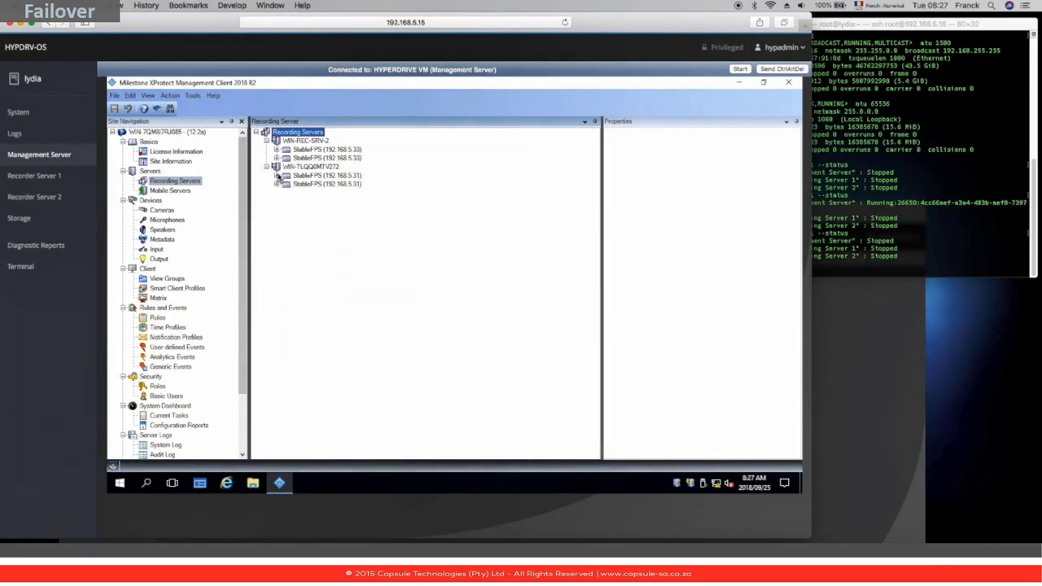
Inspect both 192.168.5.31 StableFPS camera lists, then close the Management Client
{"action": "left_click", "coordinate": [278, 175]}
{"action": "left_click", "coordinate": [278, 176]}
{"action": "left_click", "coordinate": [277, 185]}
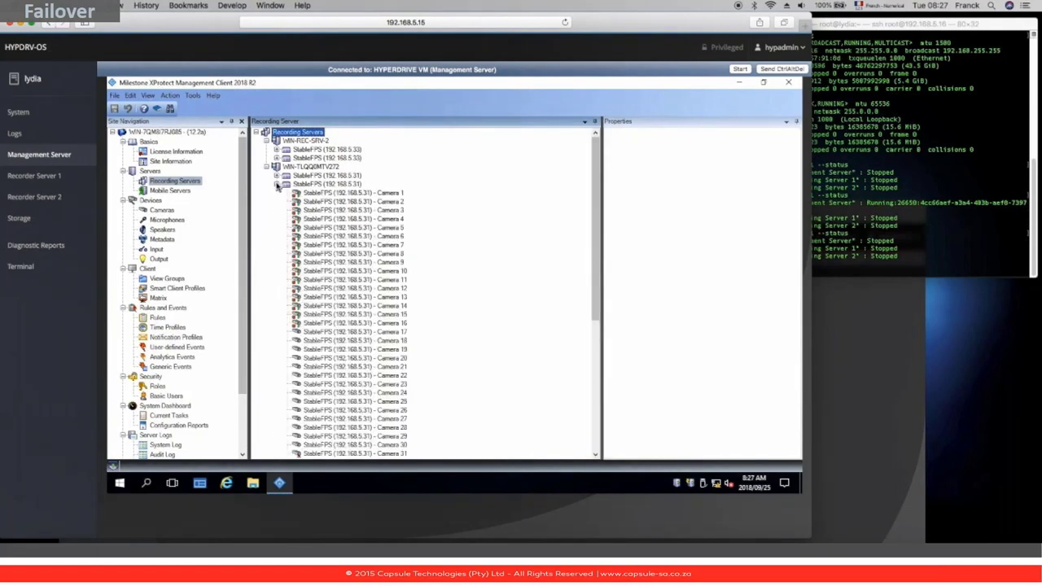
{"action": "left_click", "coordinate": [277, 185]}
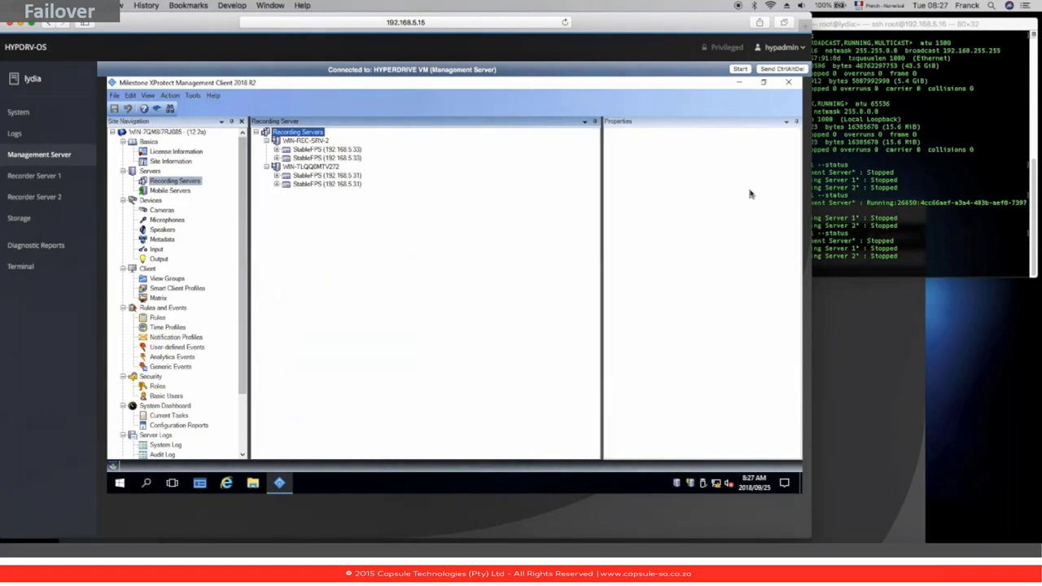
{"action": "left_click", "coordinate": [788, 84]}
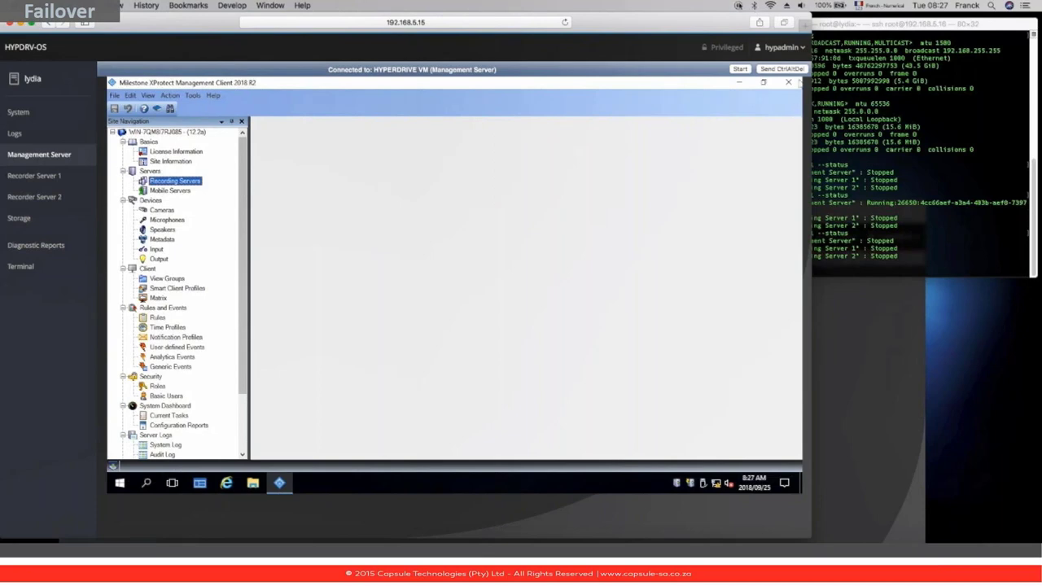
{"action": "left_click", "coordinate": [738, 6]}
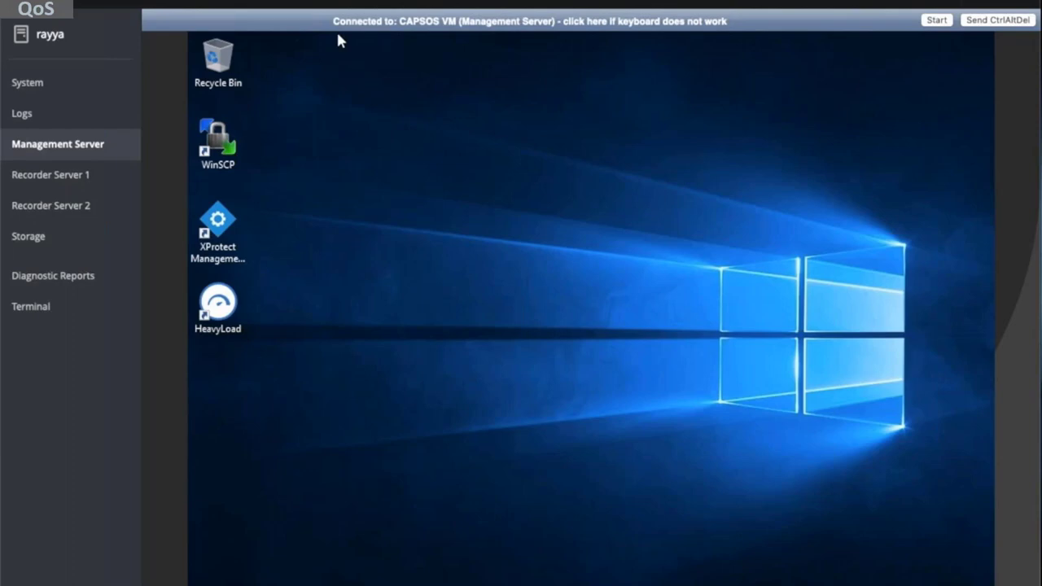
Compare Recorder Server 1 and 2 VM load against the Management Server VM's 1% CPU
{"action": "mouse_move", "coordinate": [361, 481]}
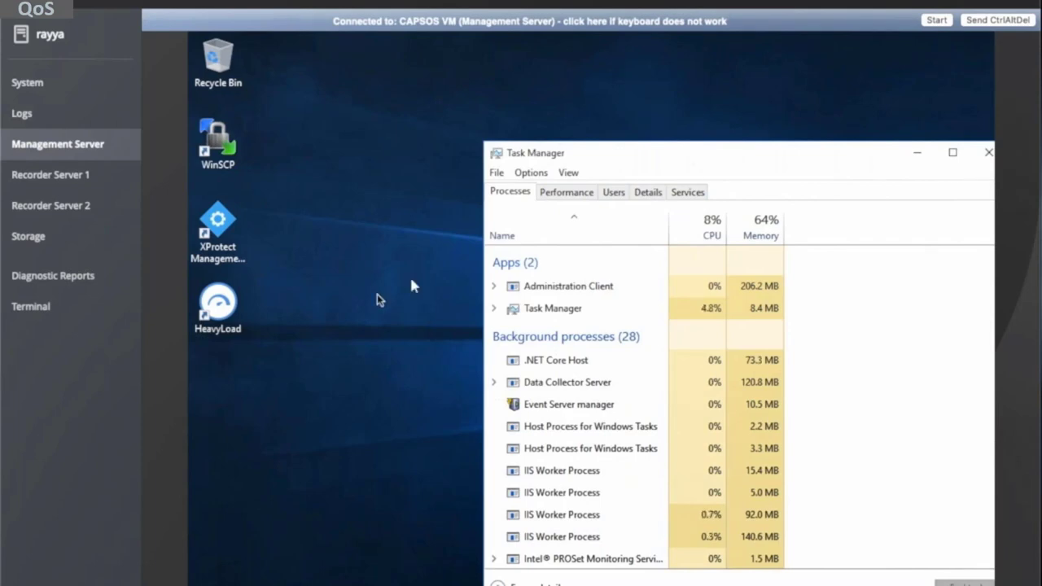
{"action": "left_click", "coordinate": [65, 167]}
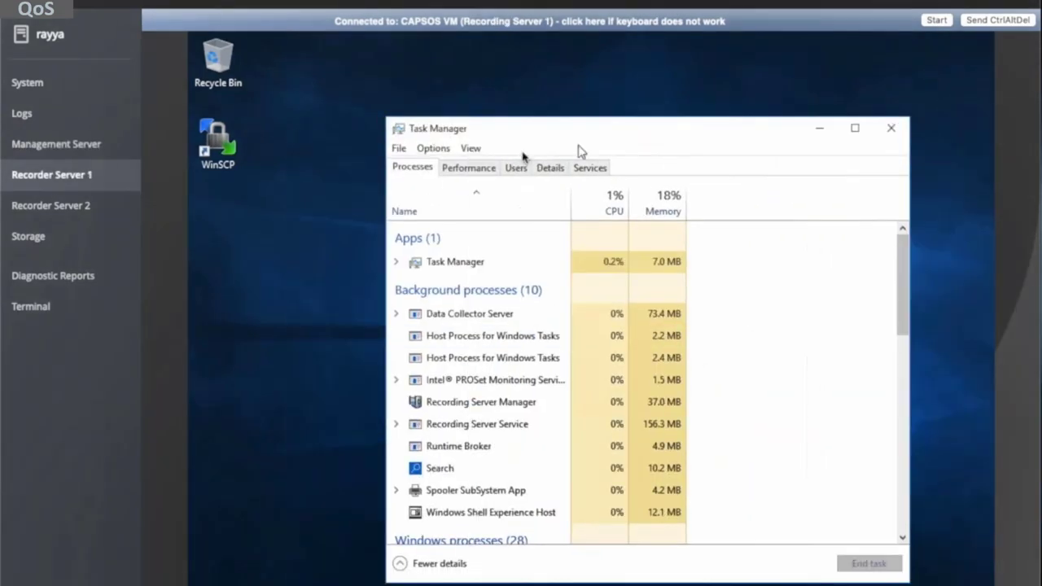
{"action": "left_click", "coordinate": [49, 209]}
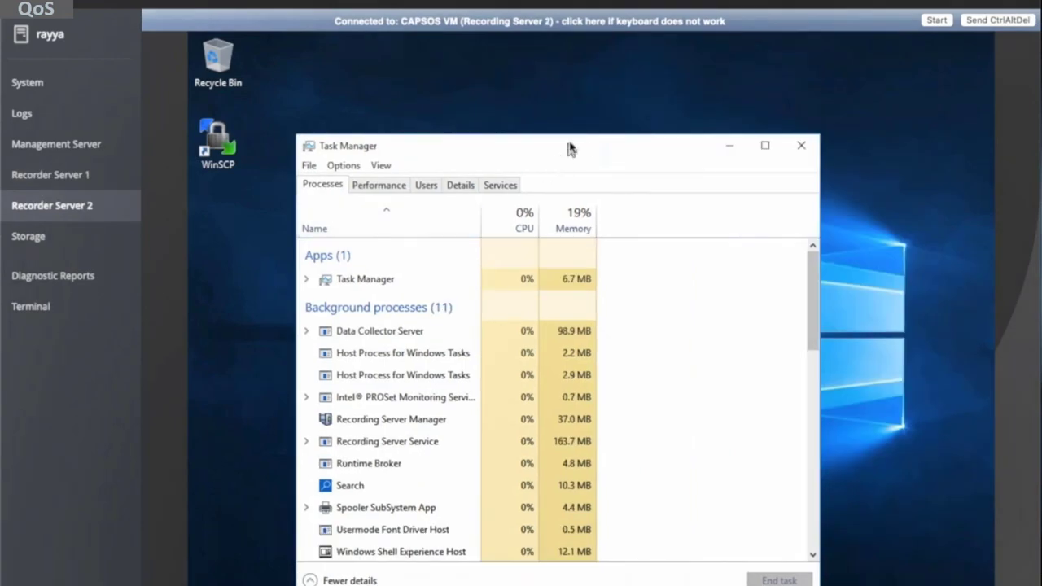
{"action": "left_click_drag", "start_coordinate": [568, 149], "coordinate": [623, 141]}
{"action": "left_click", "coordinate": [74, 143]}
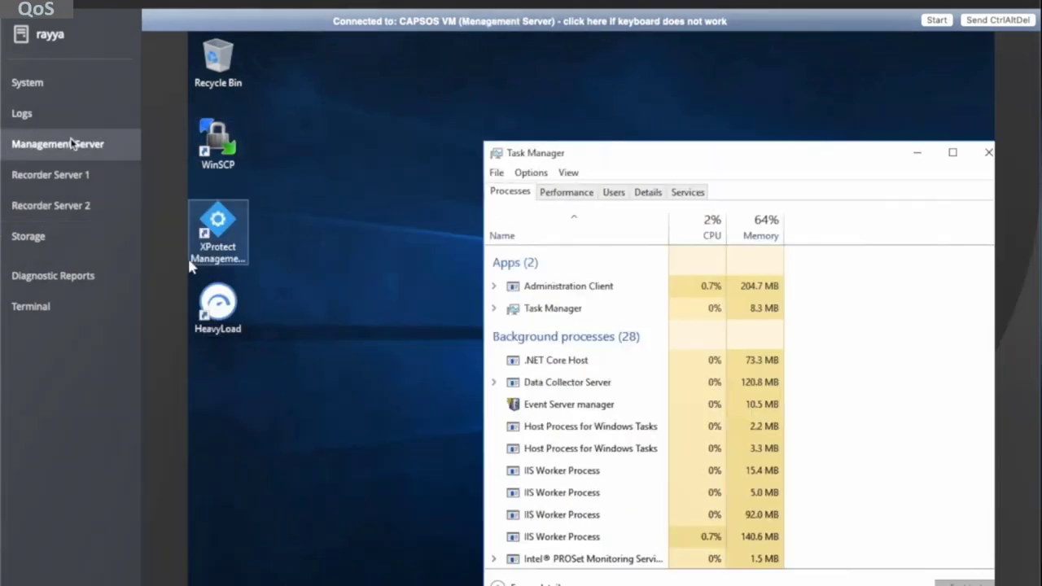
{"action": "left_click", "coordinate": [93, 176]}
{"action": "left_click", "coordinate": [91, 147]}
Run a HeavyLoad stress test on the Management Server VM, pushing Task Manager CPU to 99%
{"action": "double_click", "coordinate": [205, 295]}
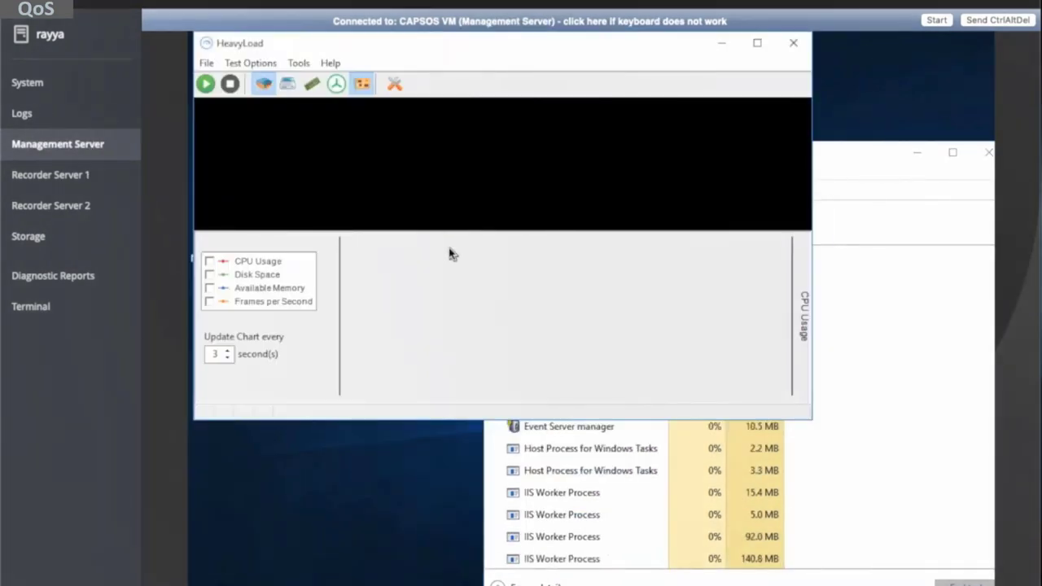
{"action": "left_click", "coordinate": [205, 83]}
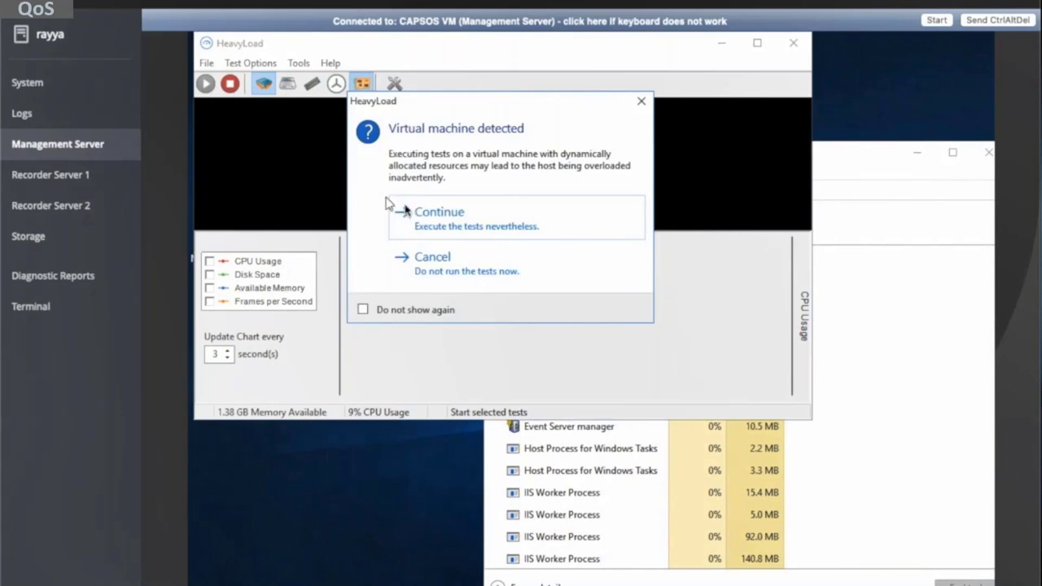
{"action": "left_click", "coordinate": [447, 219]}
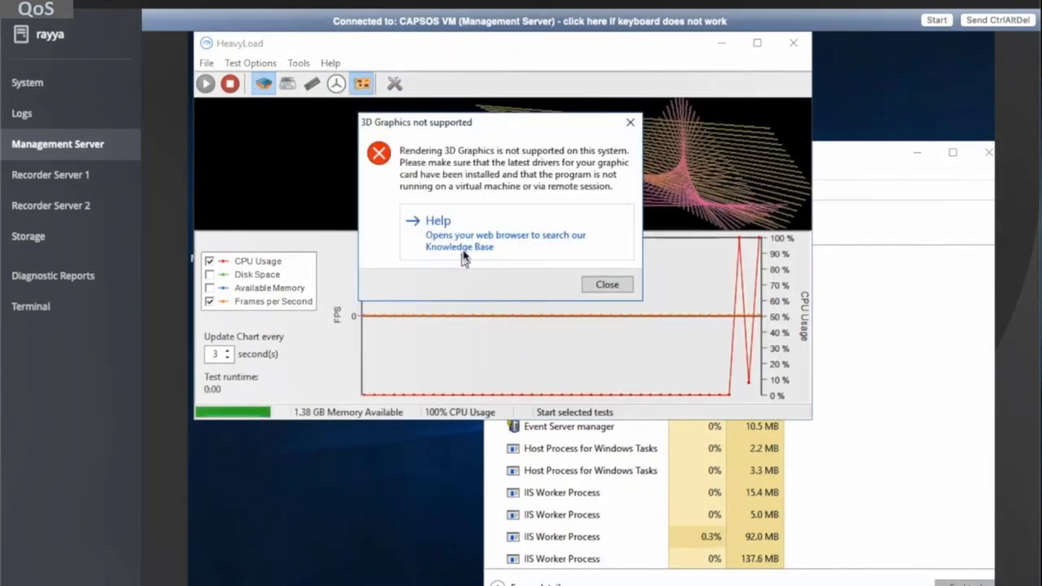
{"action": "left_click", "coordinate": [606, 285]}
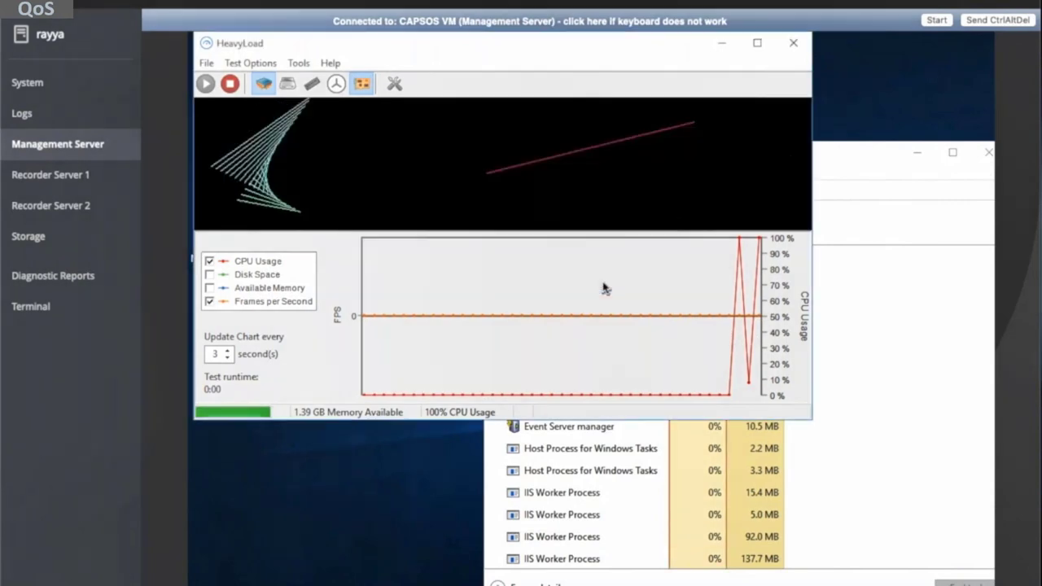
{"action": "left_click", "coordinate": [854, 154]}
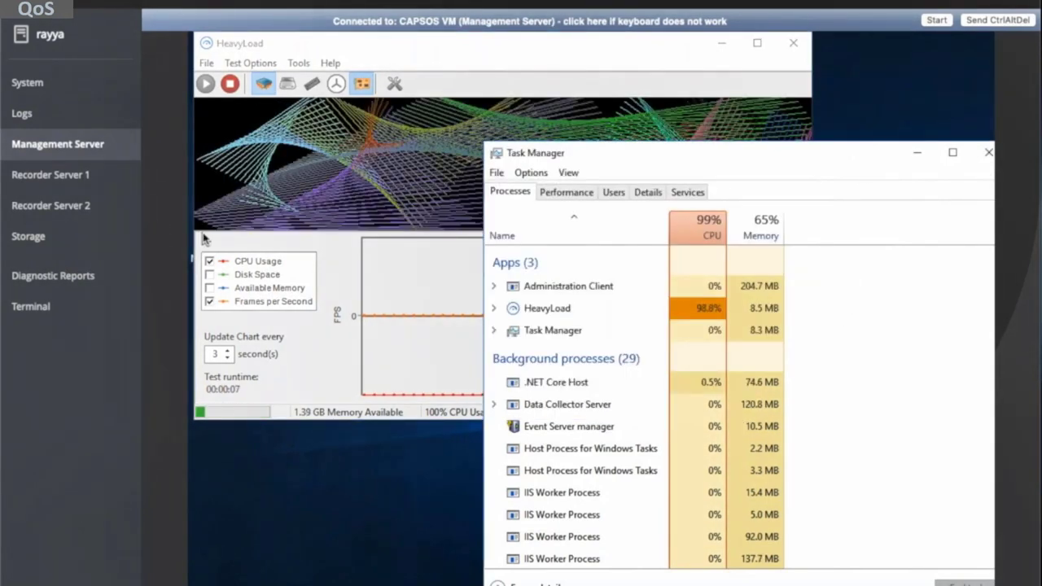
Confirm Recorder Server 1 and 2 sit at 0% CPU while the Management Server VM holds 99%
{"action": "left_click", "coordinate": [80, 178]}
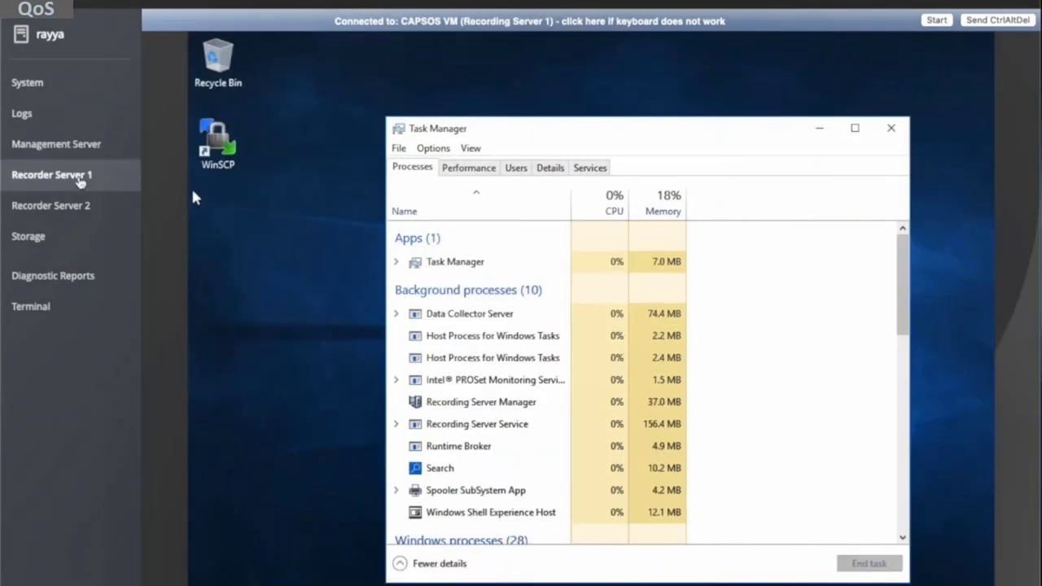
{"action": "left_click", "coordinate": [84, 208]}
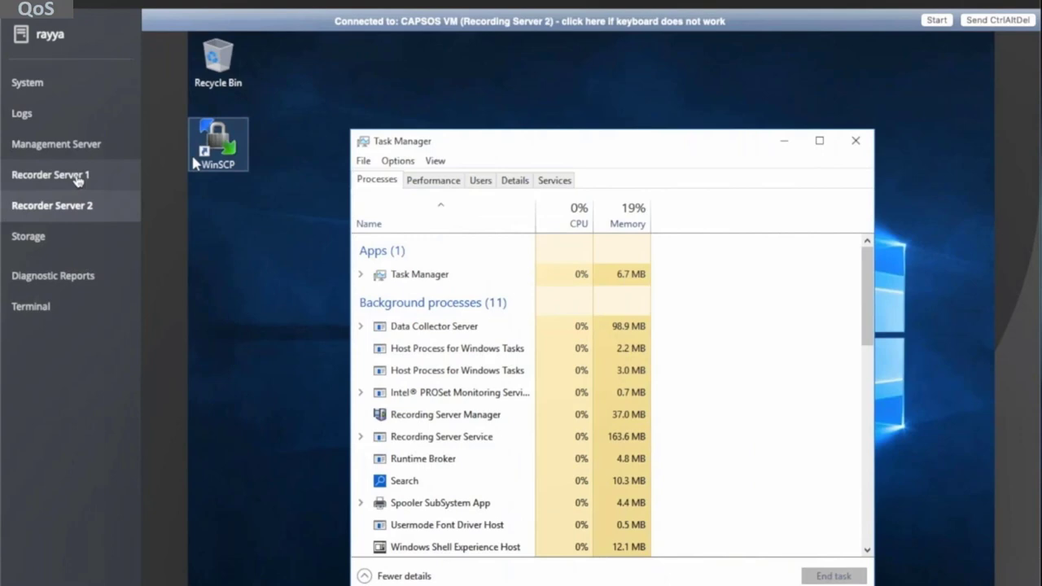
{"action": "left_click", "coordinate": [79, 178]}
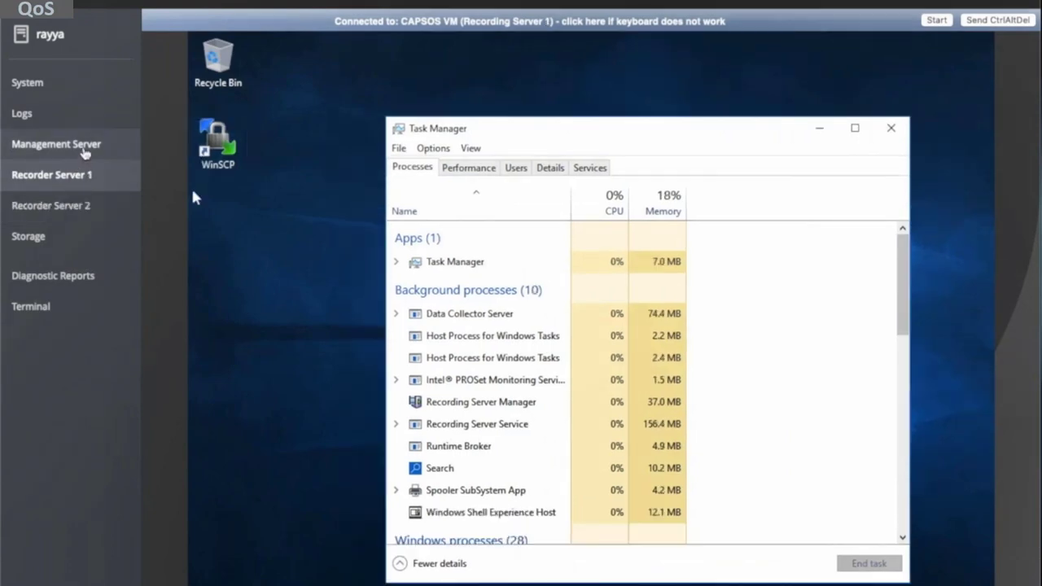
{"action": "left_click", "coordinate": [83, 150]}
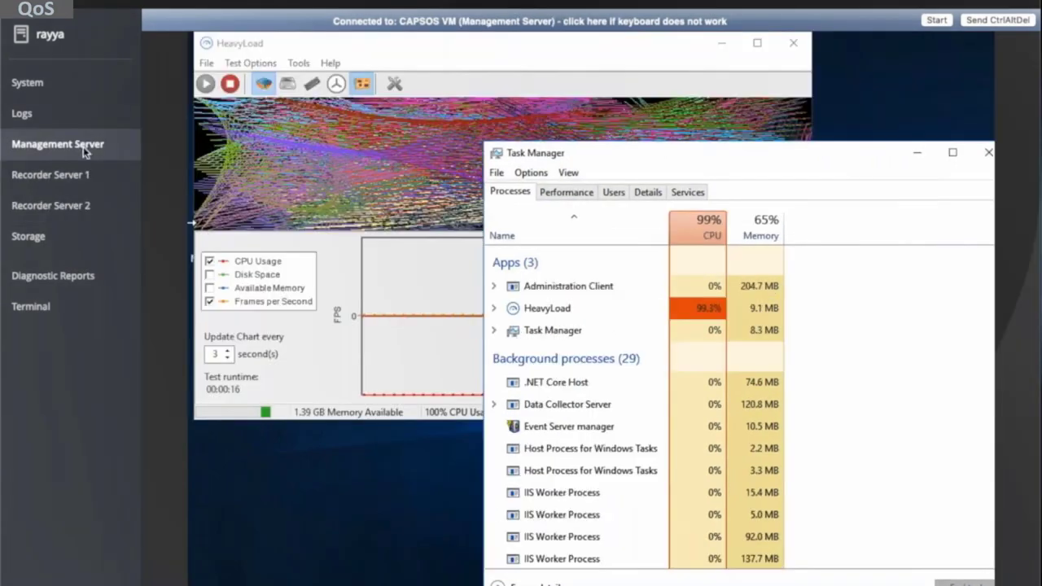
Review the host System CPU, memory and network graphs, then recheck both recorder VMs against the Management Server
{"action": "left_click", "coordinate": [49, 92]}
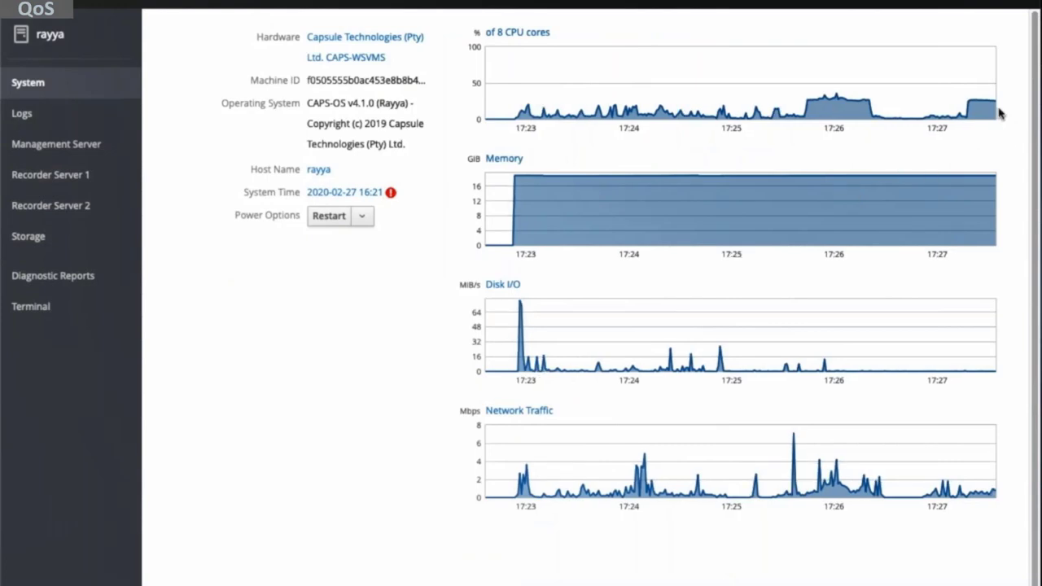
{"action": "left_click", "coordinate": [88, 145]}
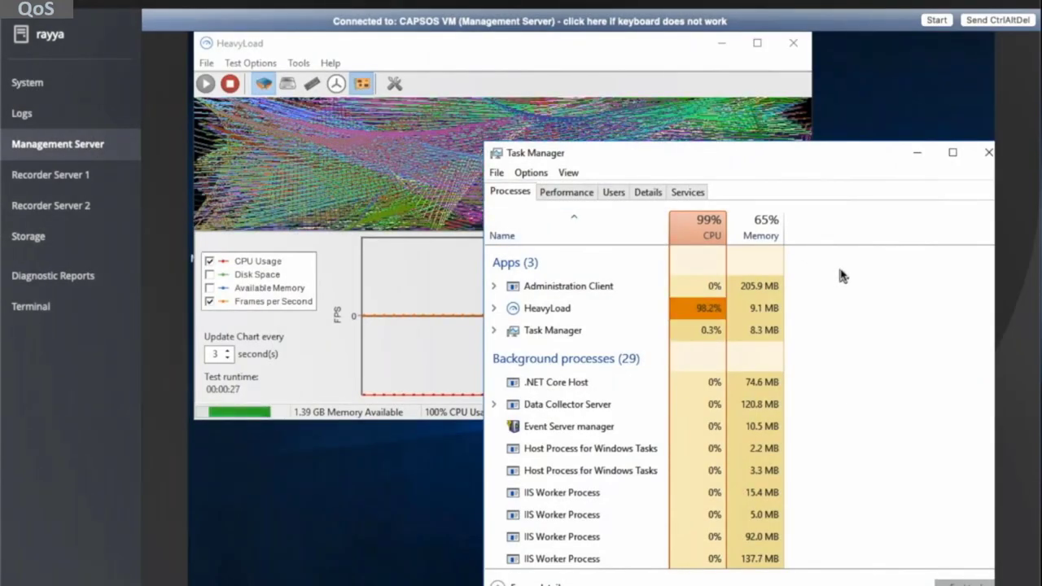
{"action": "left_click", "coordinate": [62, 175]}
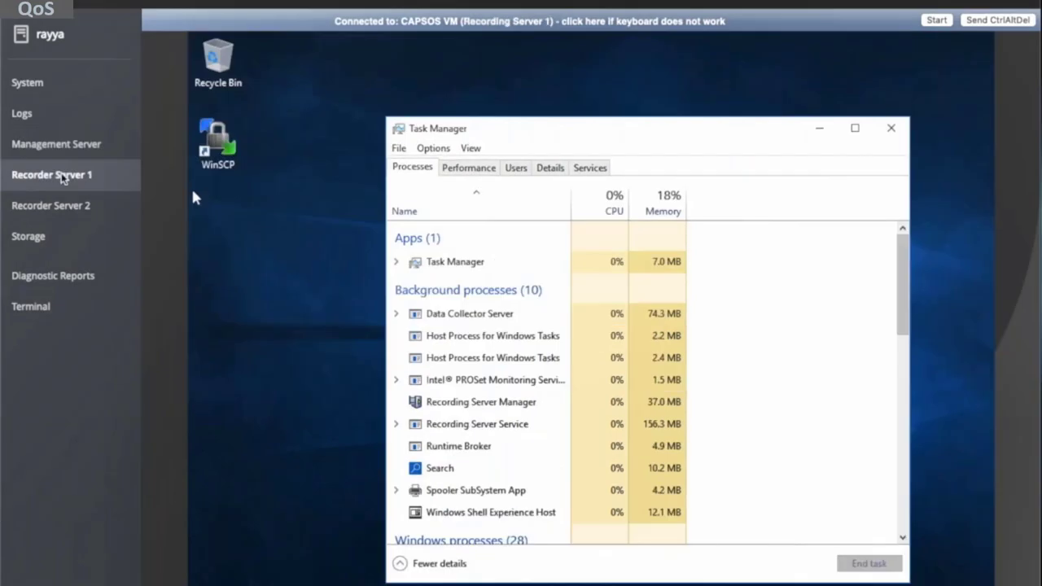
{"action": "left_click", "coordinate": [70, 206]}
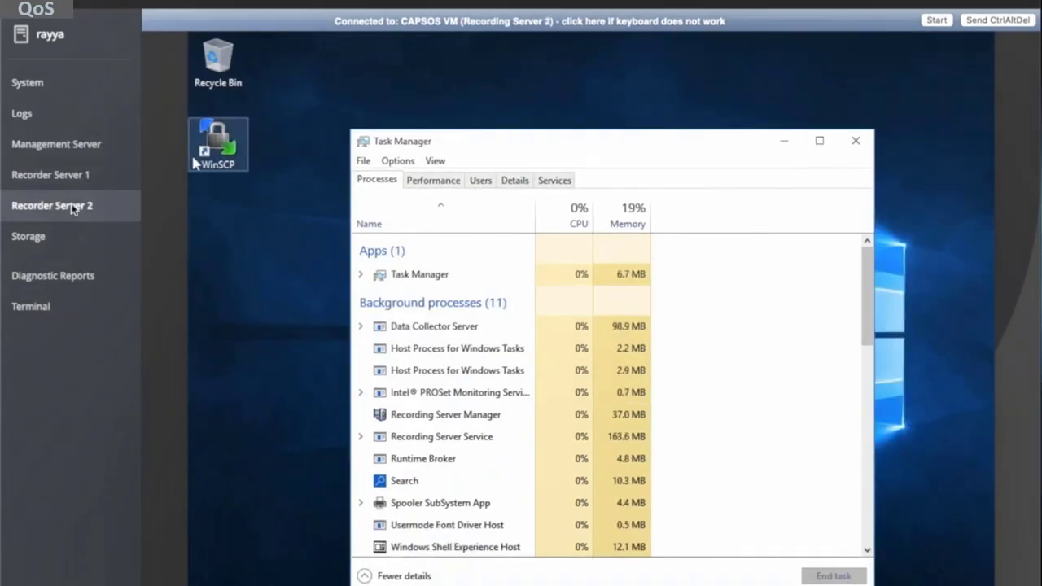
{"action": "left_click", "coordinate": [85, 153]}
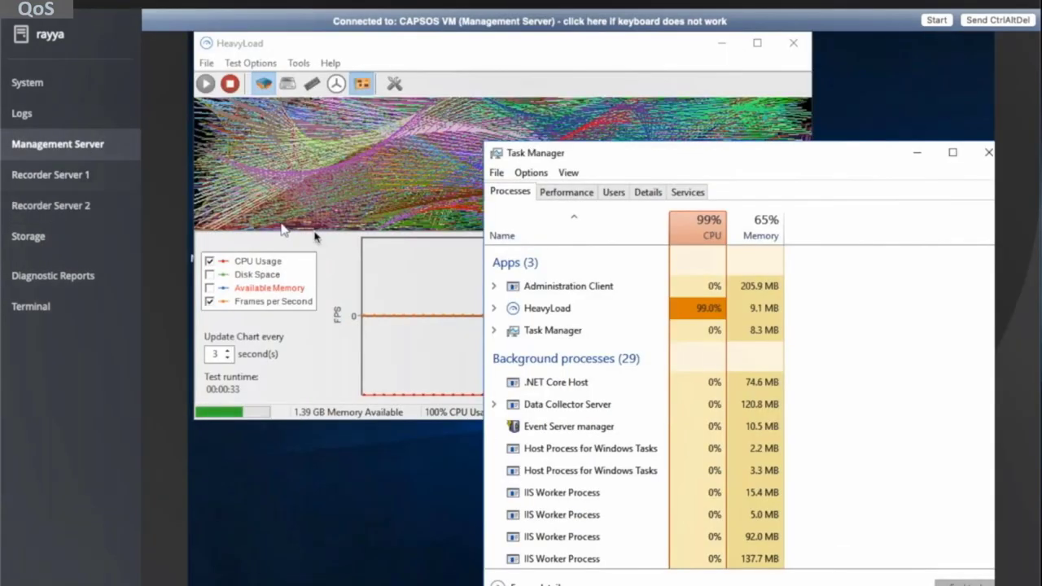